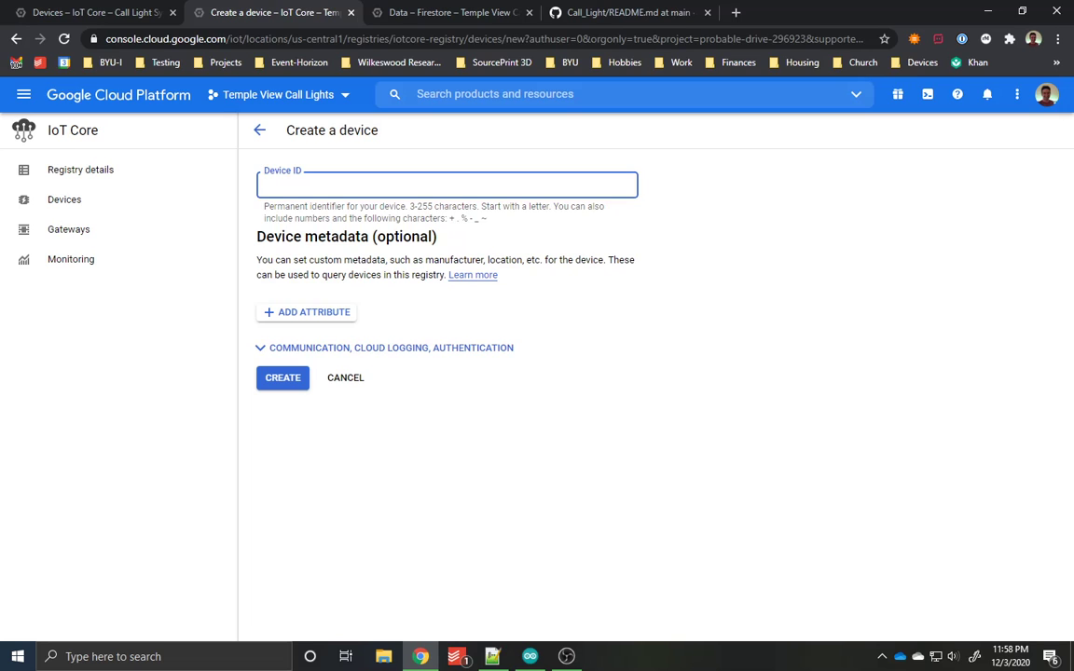
Step: Enter callLight2 as the device ID and set the authentication public key format to ES256
{"action": "type", "text": "callLight2"}
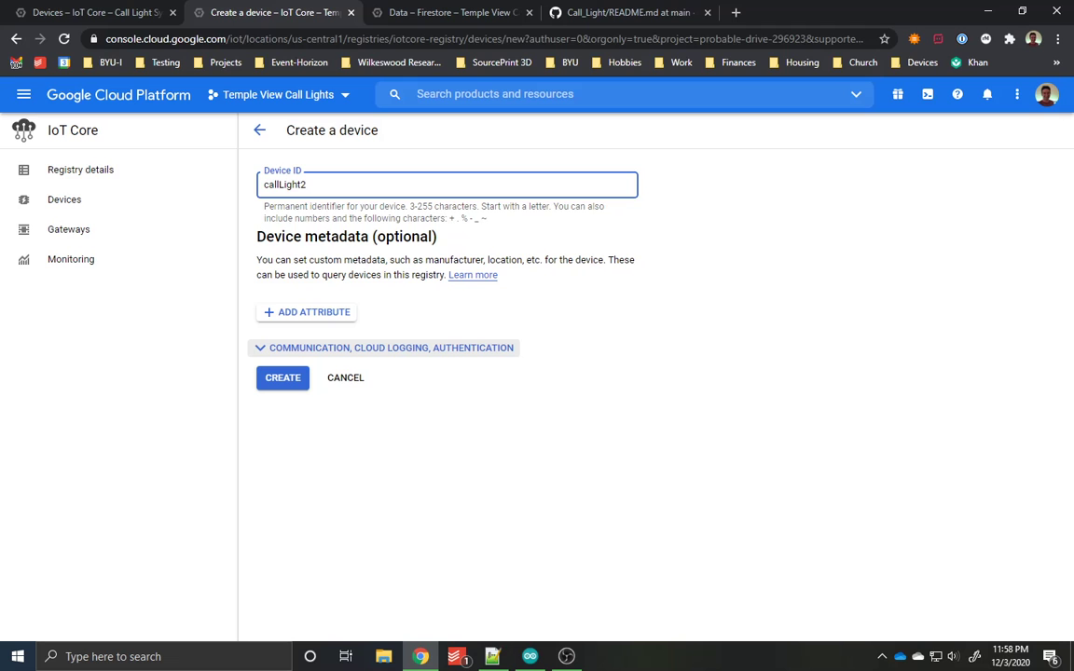
{"action": "left_click", "coordinate": [388, 348]}
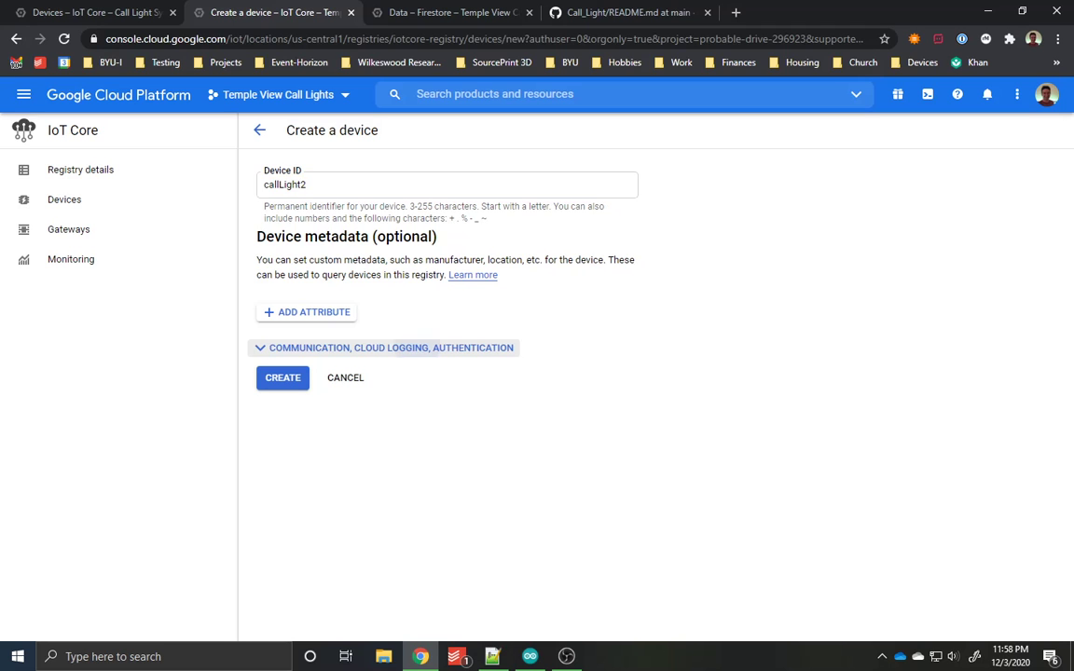
{"action": "scroll", "coordinate": [388, 349], "scroll_direction": "down", "scroll_amount": 5}
{"action": "scroll", "coordinate": [388, 348], "scroll_direction": "down", "scroll_amount": 1}
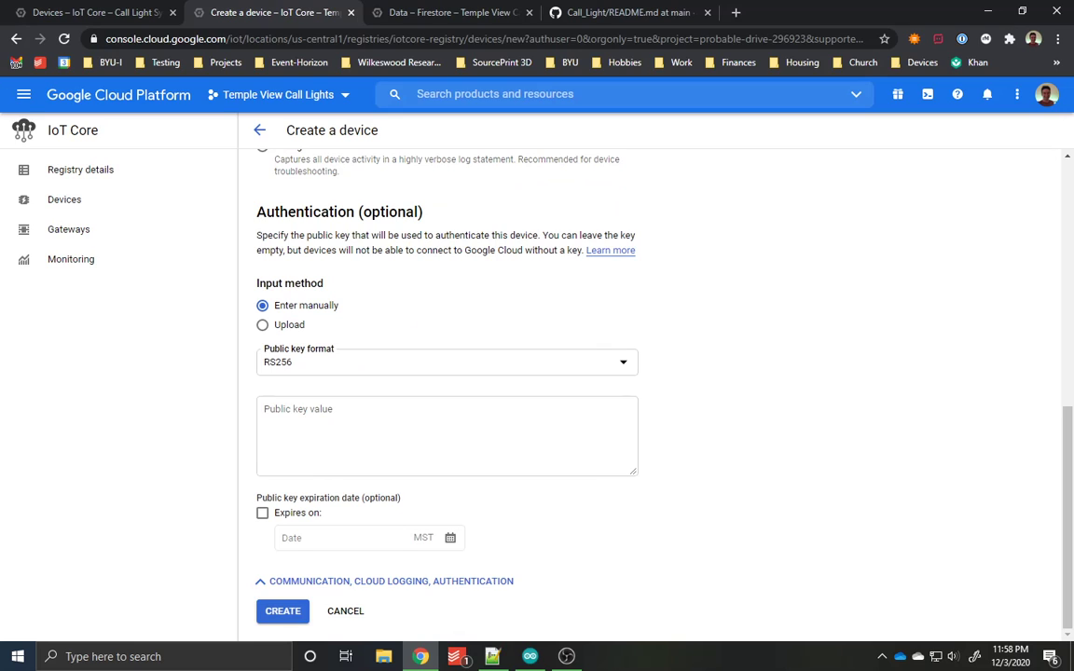
{"action": "left_click", "coordinate": [419, 364]}
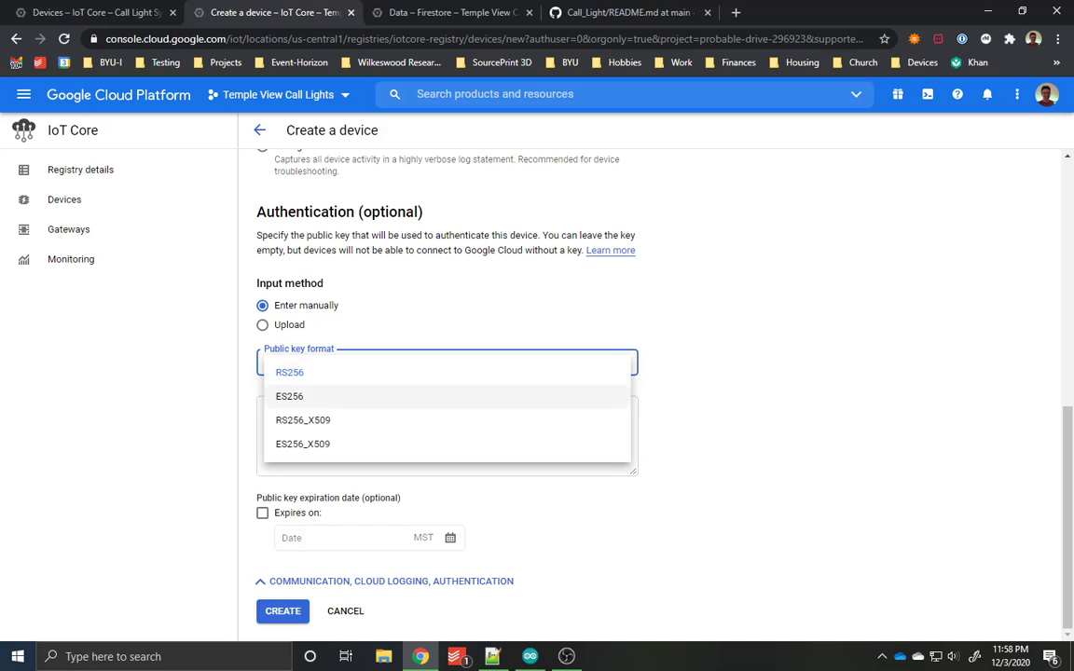
{"action": "left_click", "coordinate": [307, 396]}
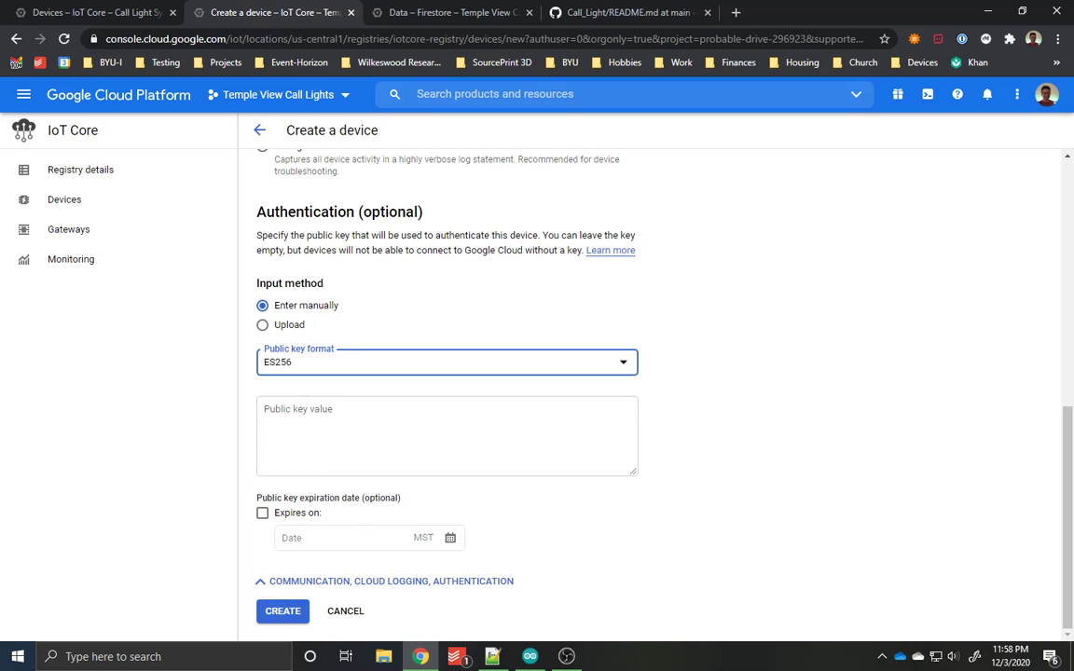
{"action": "left_click", "coordinate": [373, 431]}
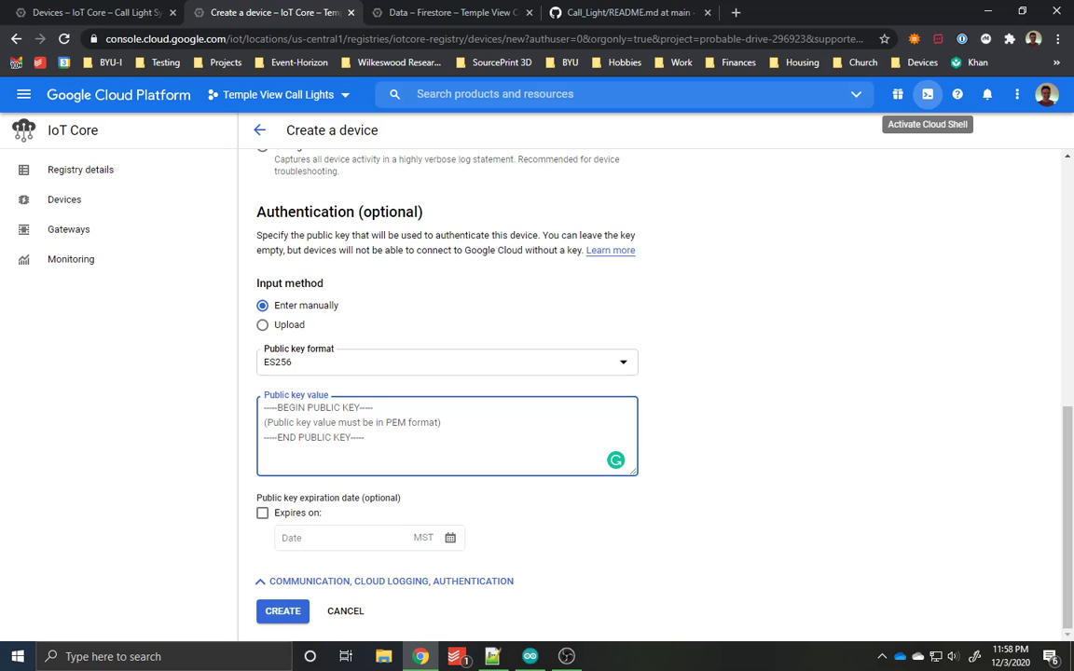
Step: Start Cloud Shell and copy the three public-key commands, from openssl ecparam through cat ec_public.pem, from the Notepad++ notes
{"action": "left_click", "coordinate": [928, 94]}
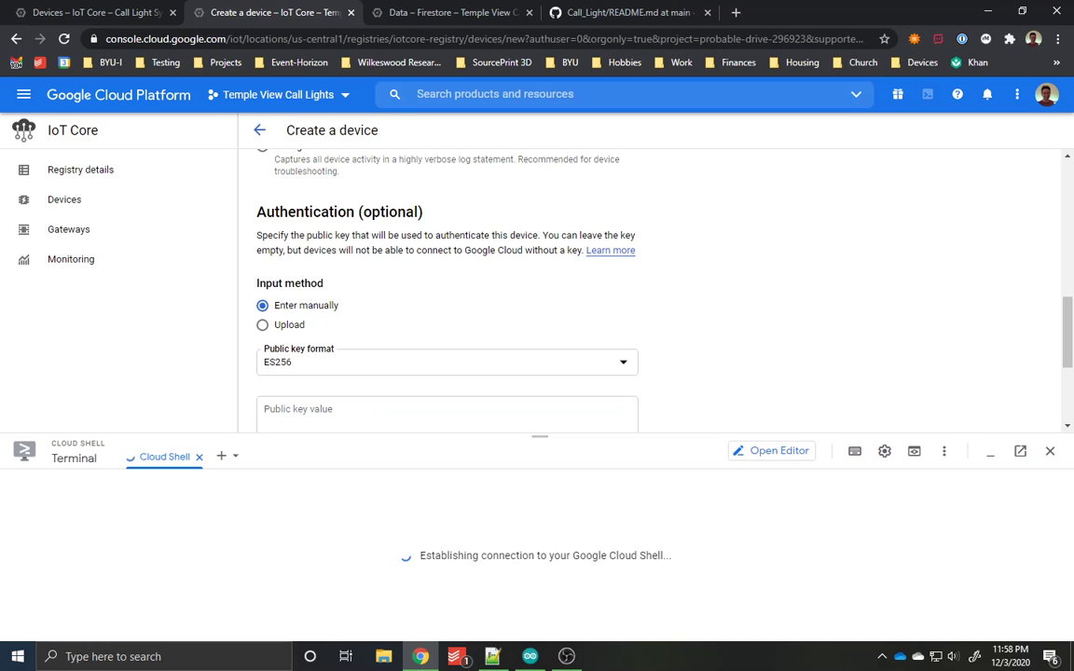
{"action": "left_click", "coordinate": [493, 656]}
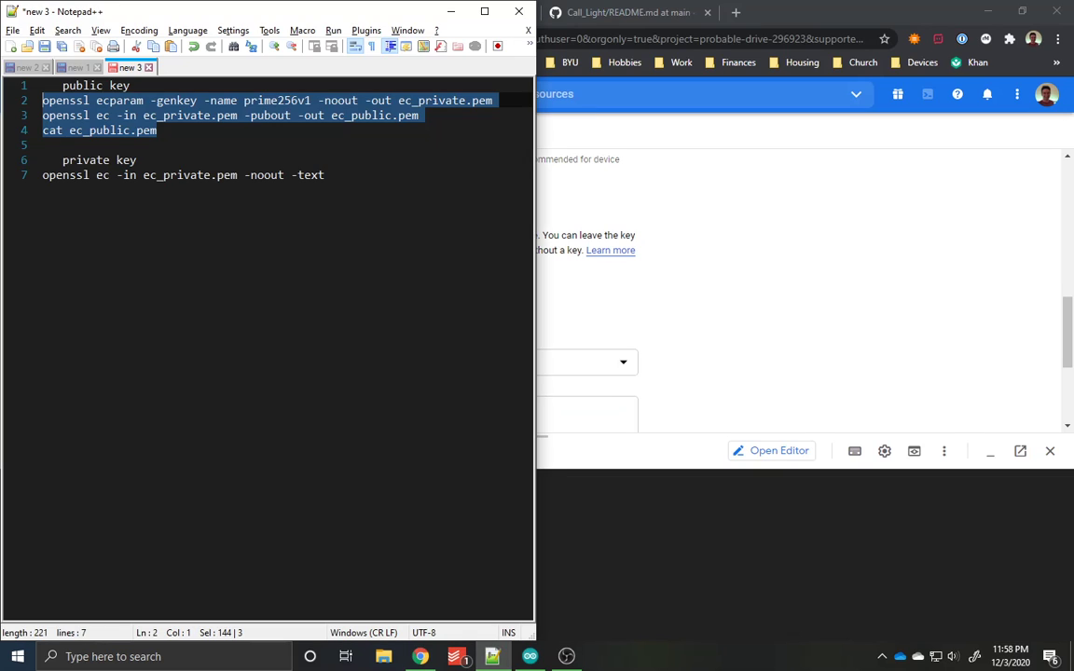
{"action": "left_click", "coordinate": [156, 131]}
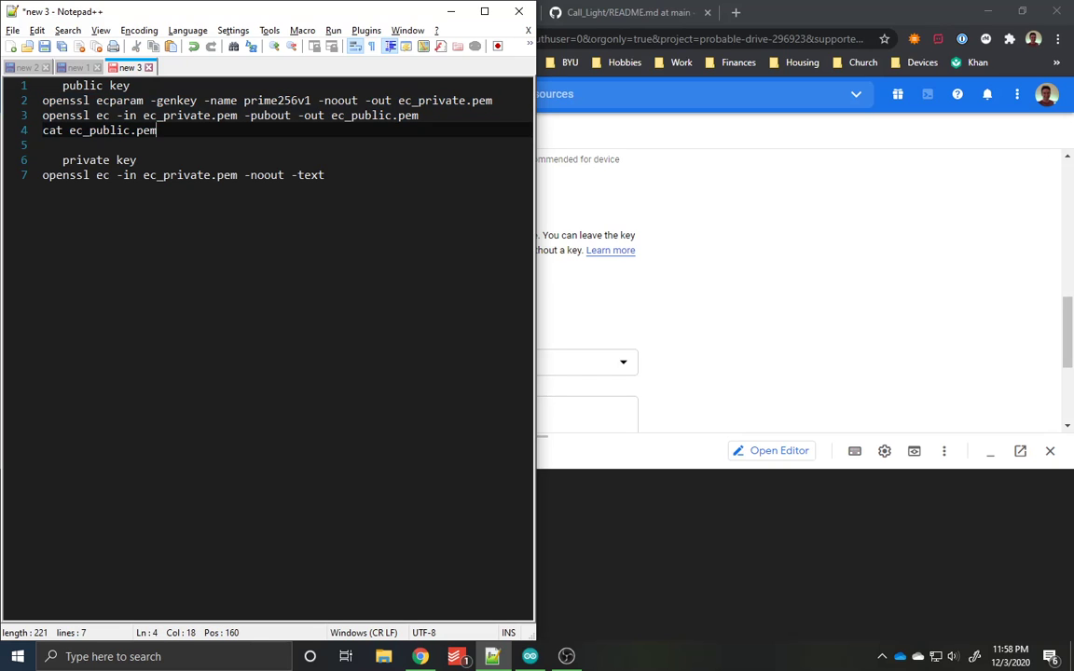
{"action": "left_click_drag", "start_coordinate": [157, 130], "coordinate": [42, 100]}
{"action": "right_click", "coordinate": [118, 105]}
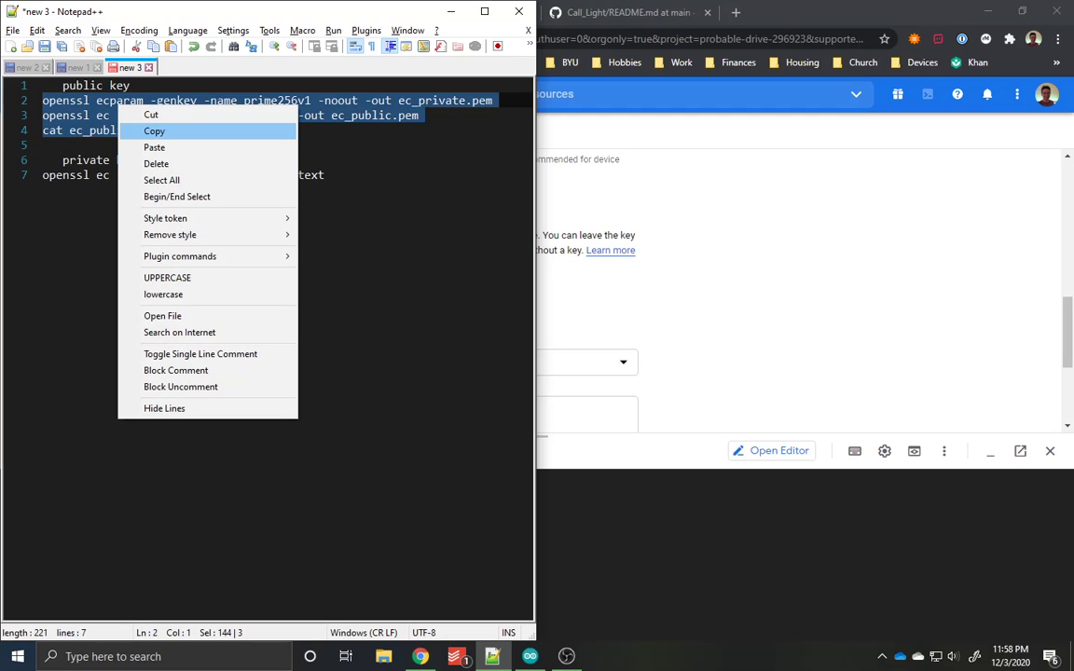
{"action": "left_click", "coordinate": [154, 131]}
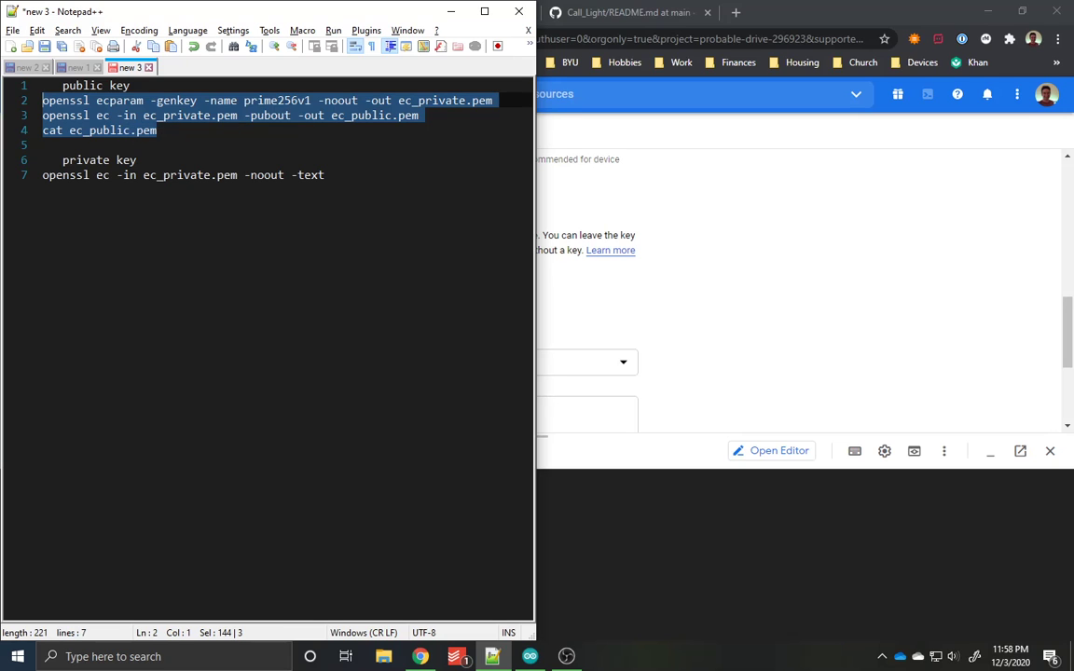
Step: Run the copied commands in Cloud Shell to generate the prime256v1 key pair and print ec_public.pem
{"action": "key", "text": "alt+Tab"}
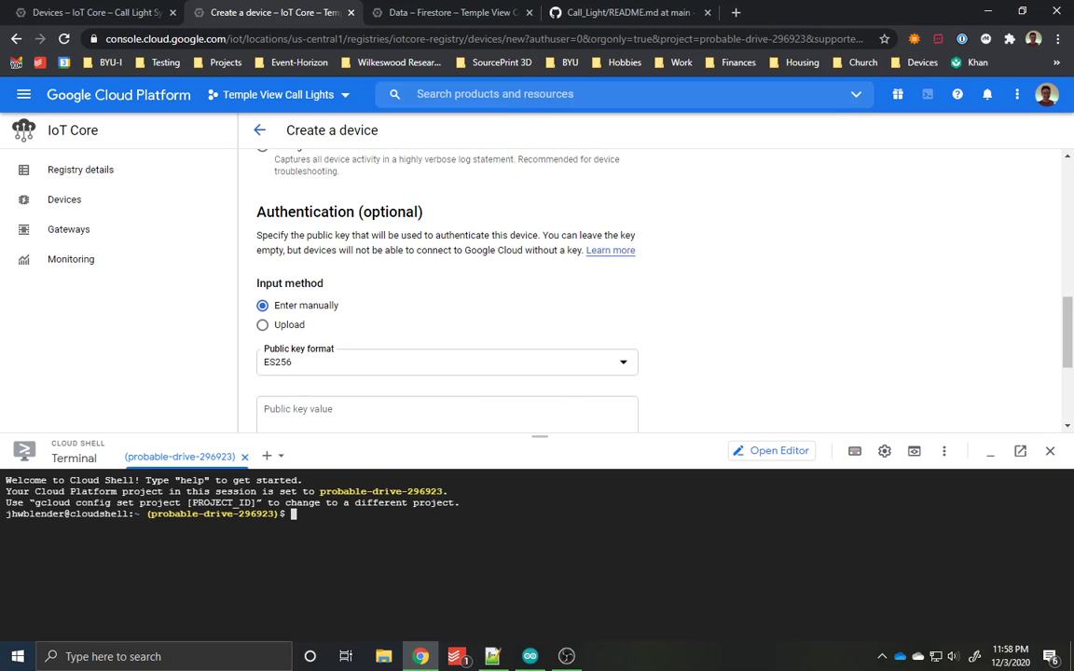
{"action": "key", "text": "ctrl+v"}
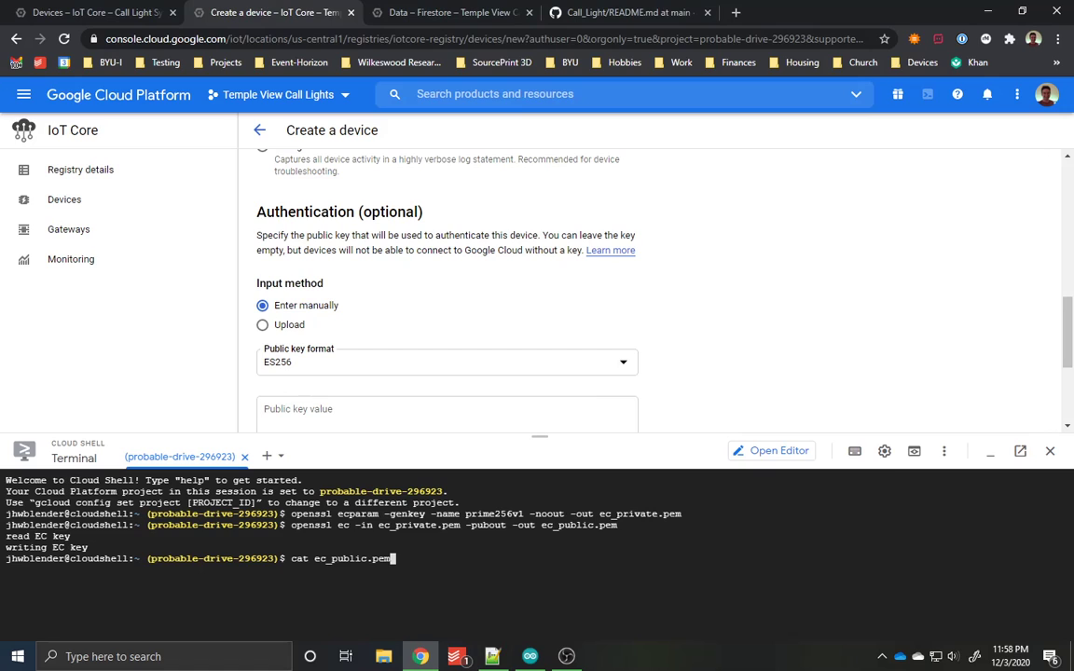
{"action": "key", "text": "Return"}
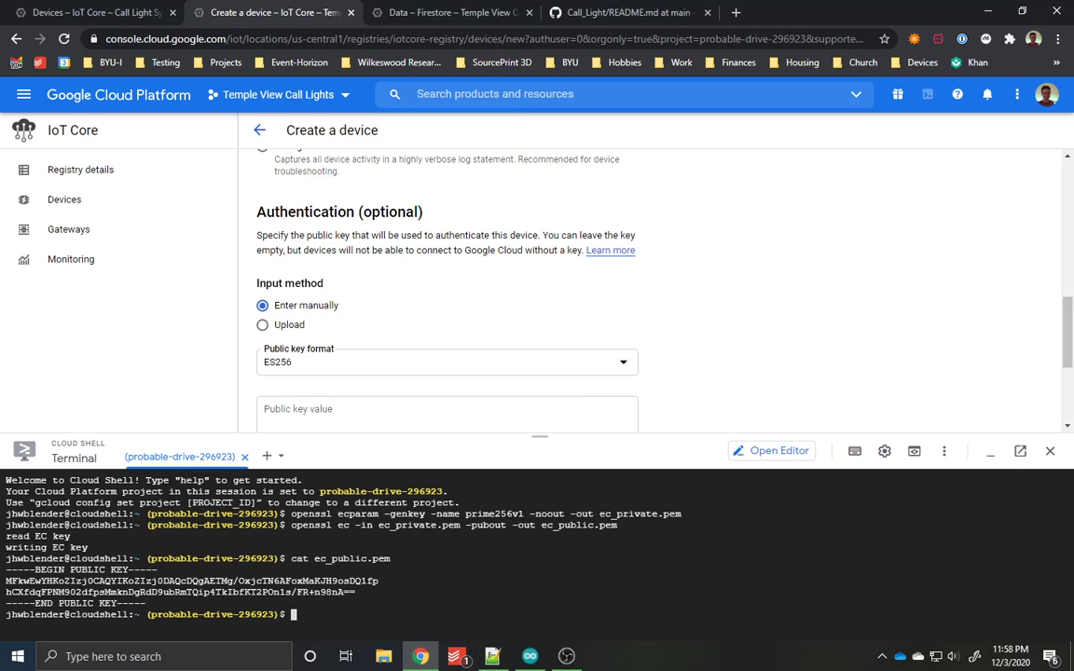
Step: Copy the complete public key block from the Cloud Shell output into the device's public key value
{"action": "left_click_drag", "start_coordinate": [6, 570], "coordinate": [146, 603]}
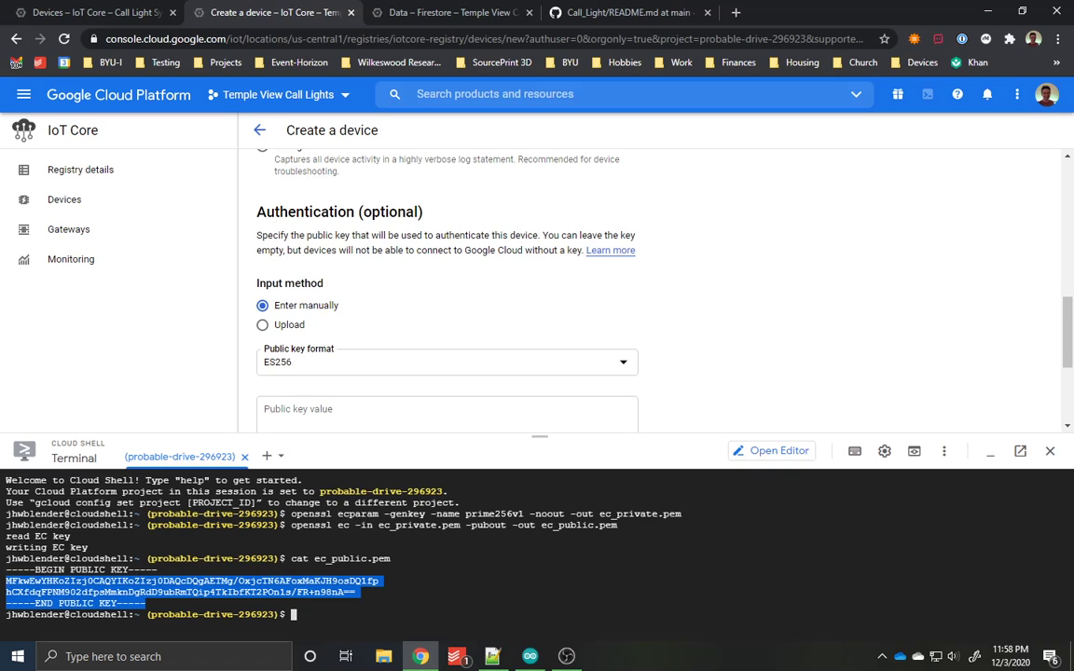
{"action": "key", "text": "ctrl+c"}
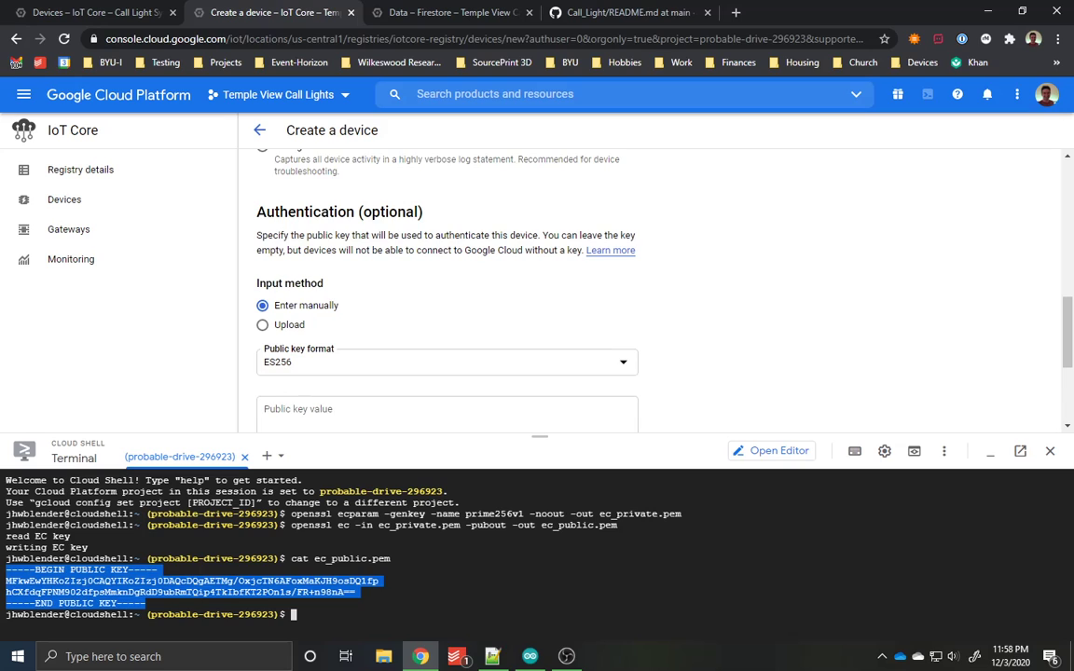
{"action": "scroll", "coordinate": [599, 279], "scroll_direction": "down", "scroll_amount": 2}
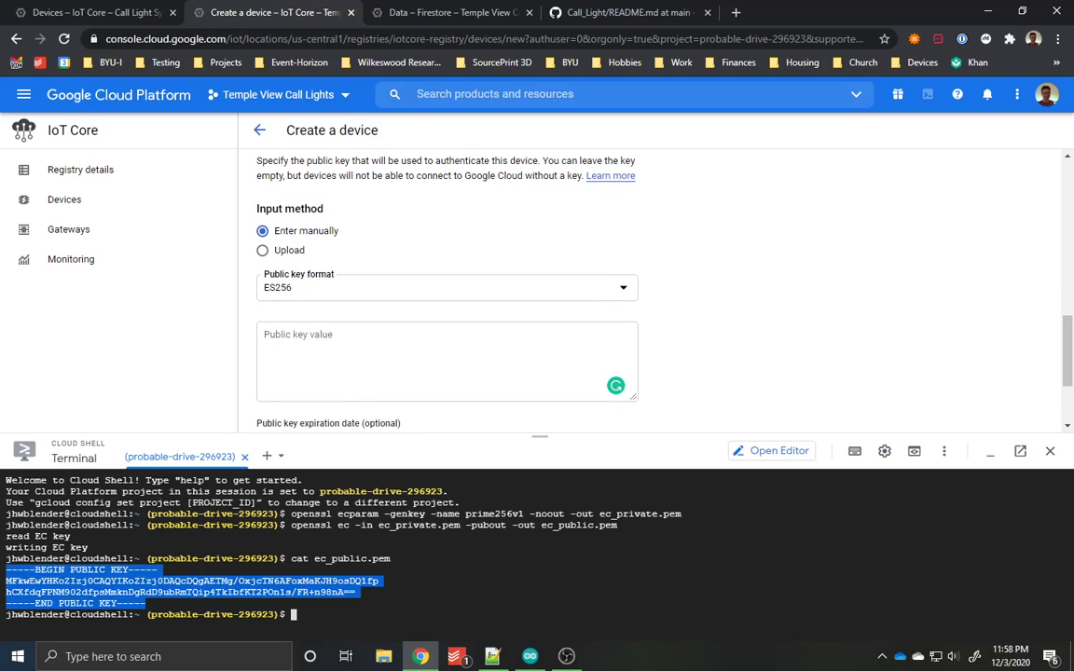
{"action": "left_click", "coordinate": [446, 360]}
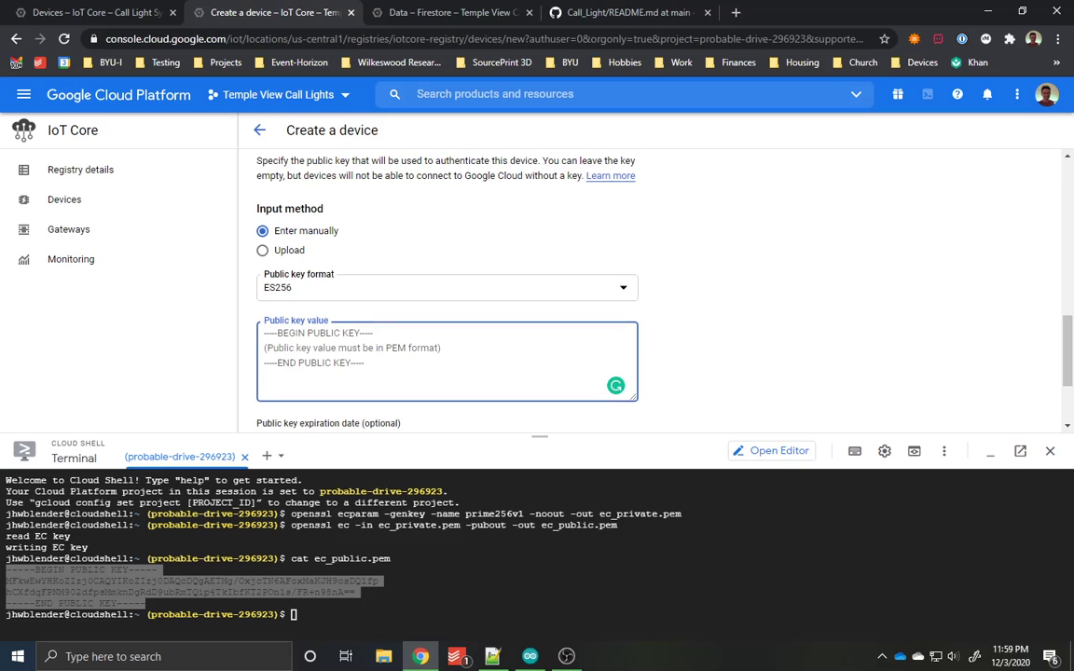
{"action": "key", "text": "ctrl+v"}
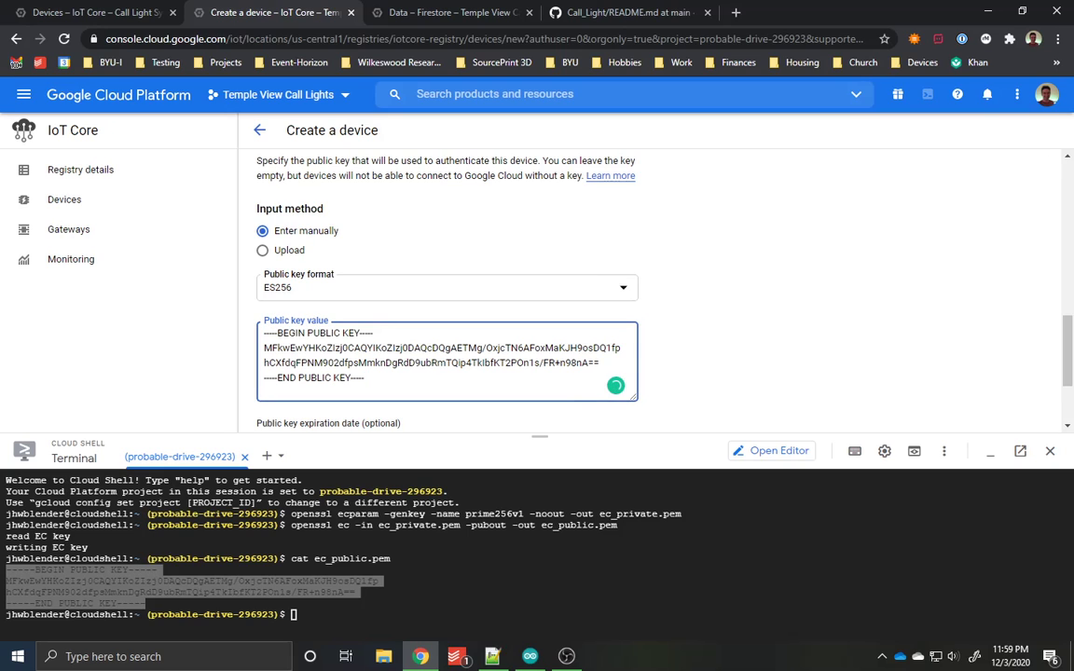
Step: Create the device with the completed authentication settings
{"action": "scroll", "coordinate": [395, 297], "scroll_direction": "down", "scroll_amount": 1}
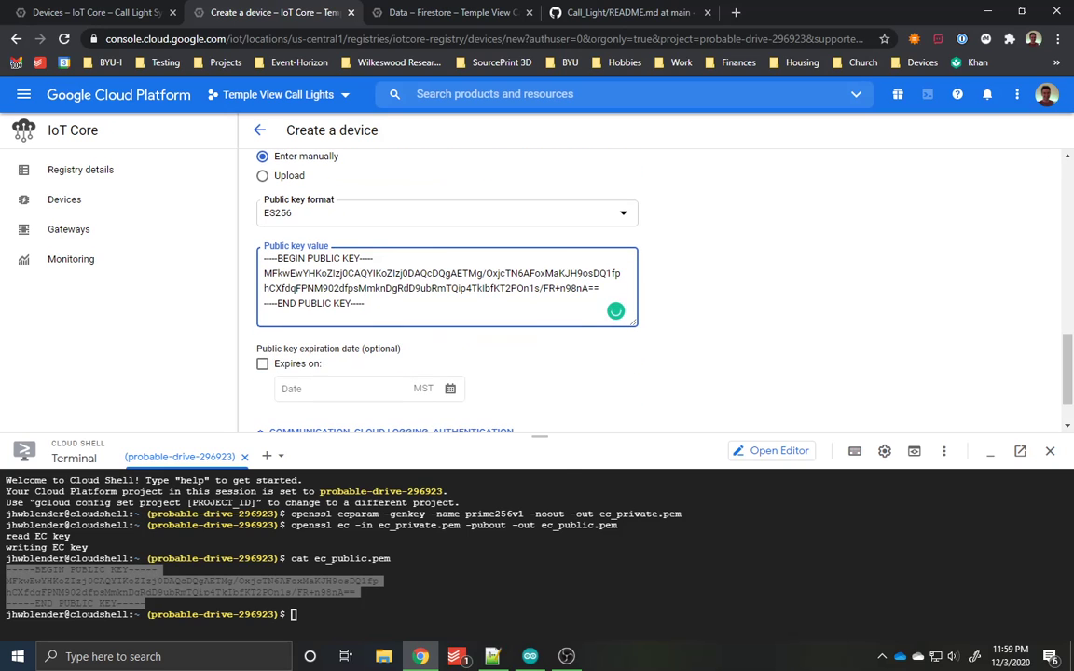
{"action": "right_click", "coordinate": [396, 294]}
{"action": "key", "text": "Escape"}
{"action": "scroll", "coordinate": [395, 295], "scroll_direction": "down", "scroll_amount": 1}
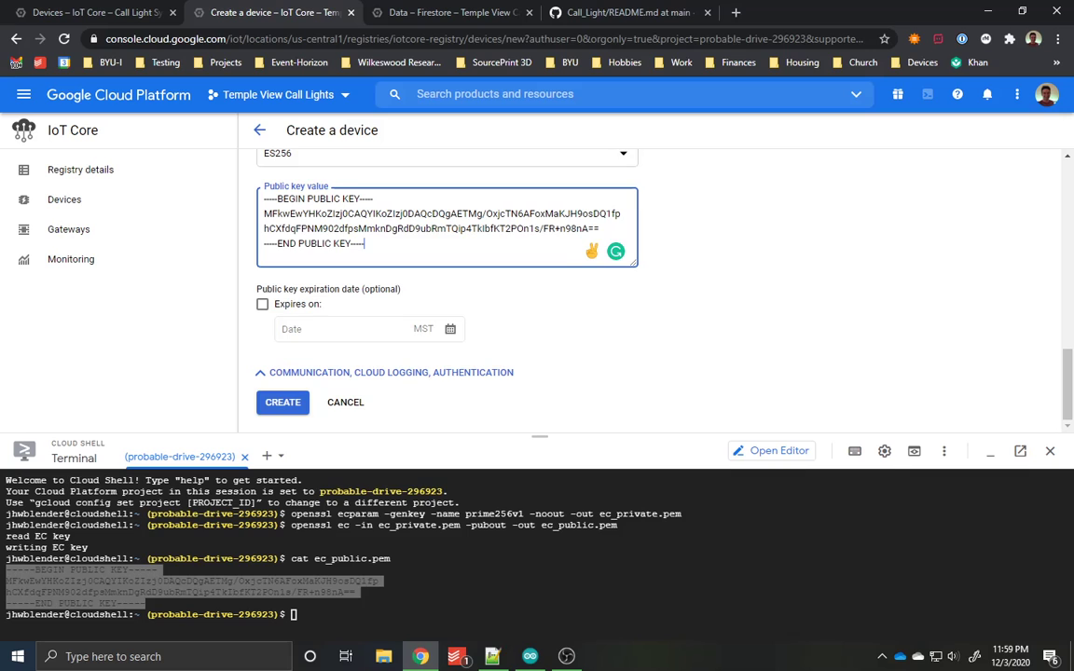
{"action": "left_click", "coordinate": [282, 403]}
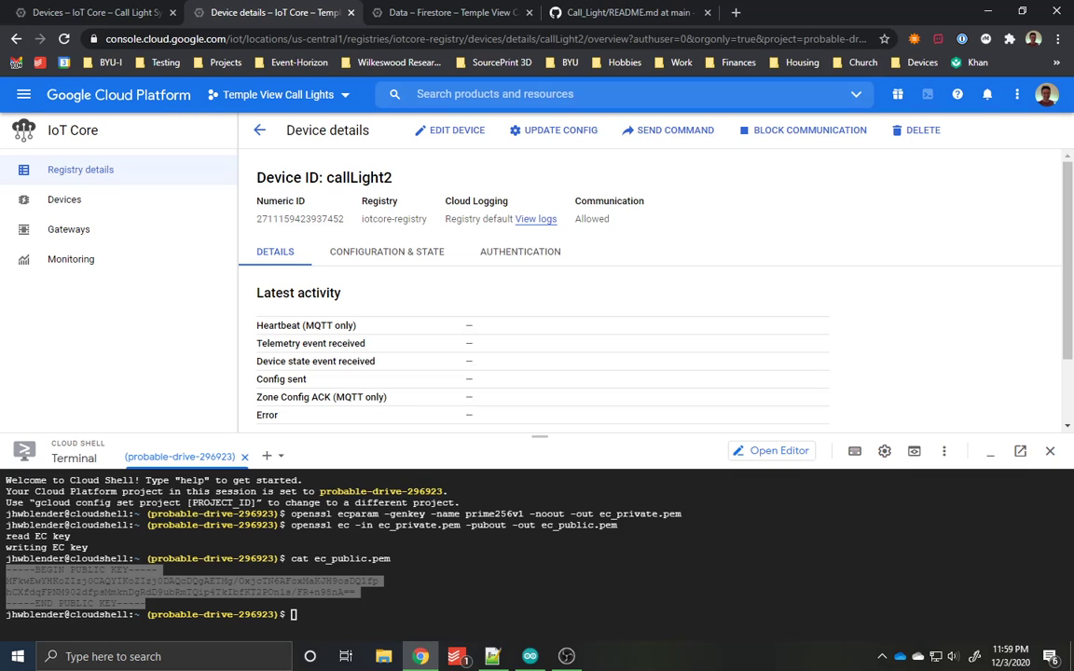
Step: Close Cloud Shell and return to the registry's device list to check the Last seen column
{"action": "left_click", "coordinate": [1050, 450]}
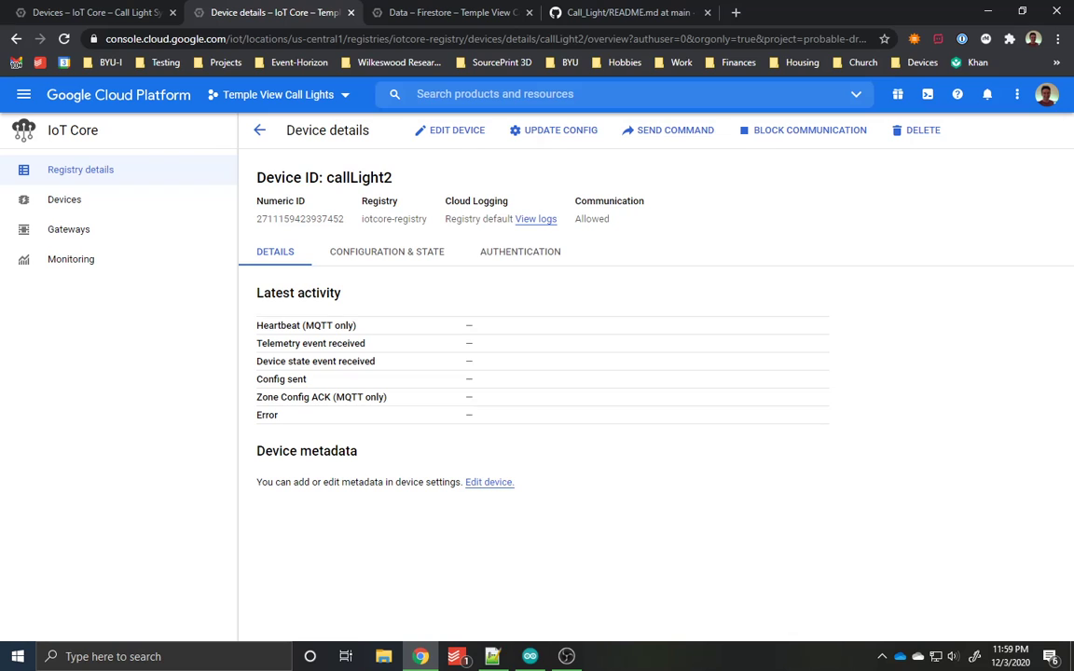
{"action": "left_click", "coordinate": [259, 130]}
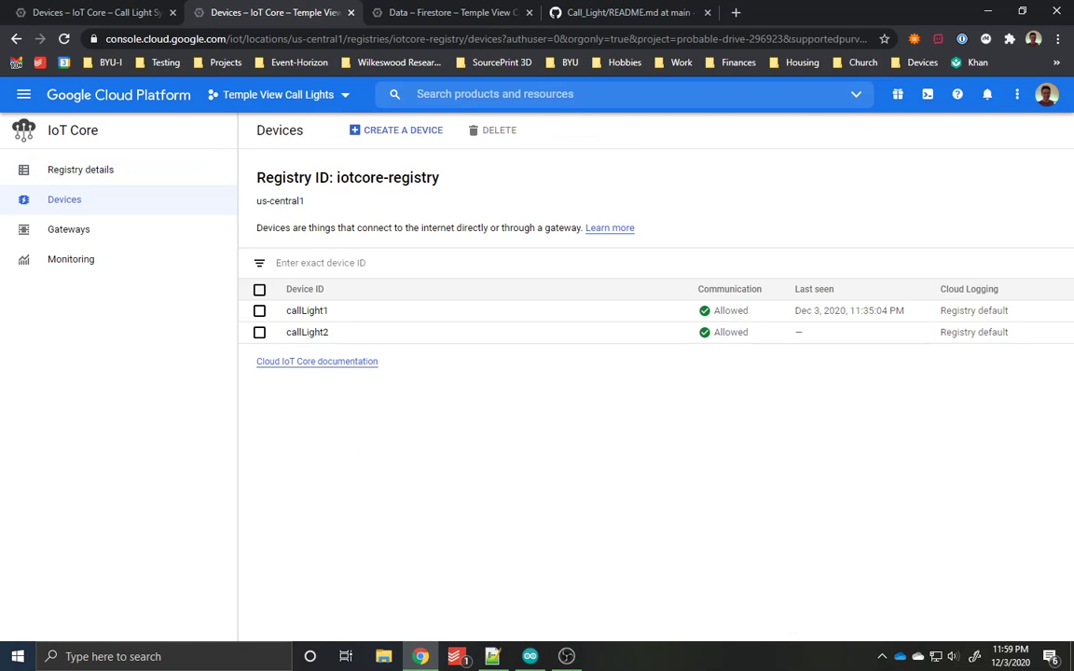
{"action": "left_click_drag", "start_coordinate": [794, 289], "coordinate": [836, 290]}
{"action": "left_click", "coordinate": [800, 401]}
Step: Switch to the Arduino IDE and open the Call_Light sketch's config.h at the Wi-Fi settings
{"action": "key", "text": "alt+Tab"}
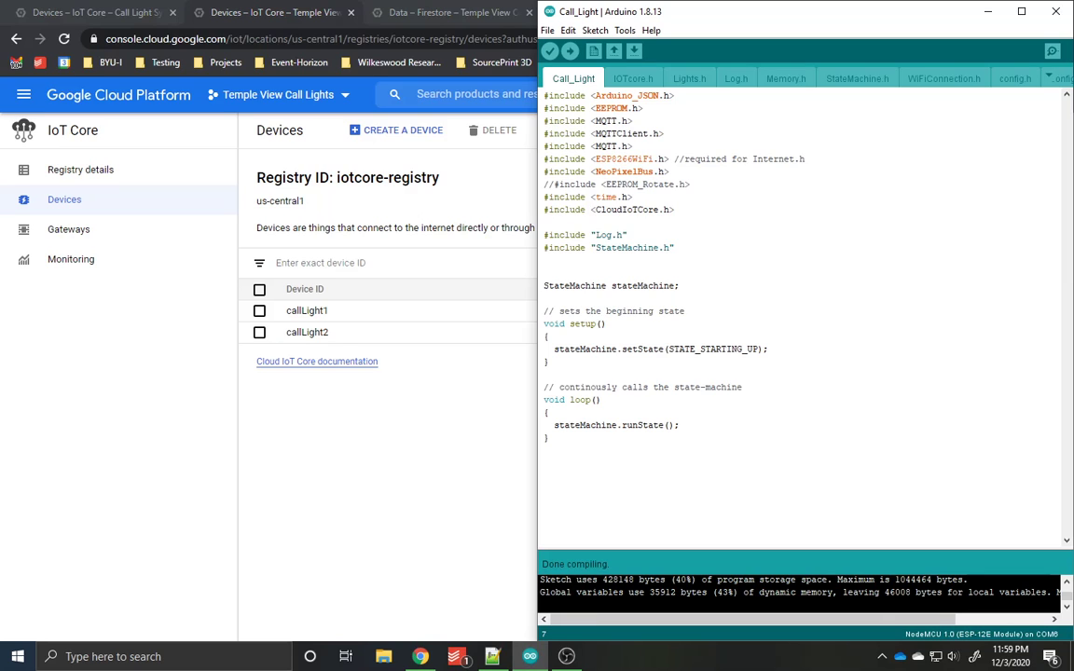
{"action": "key", "text": "ctrl+alt+Left"}
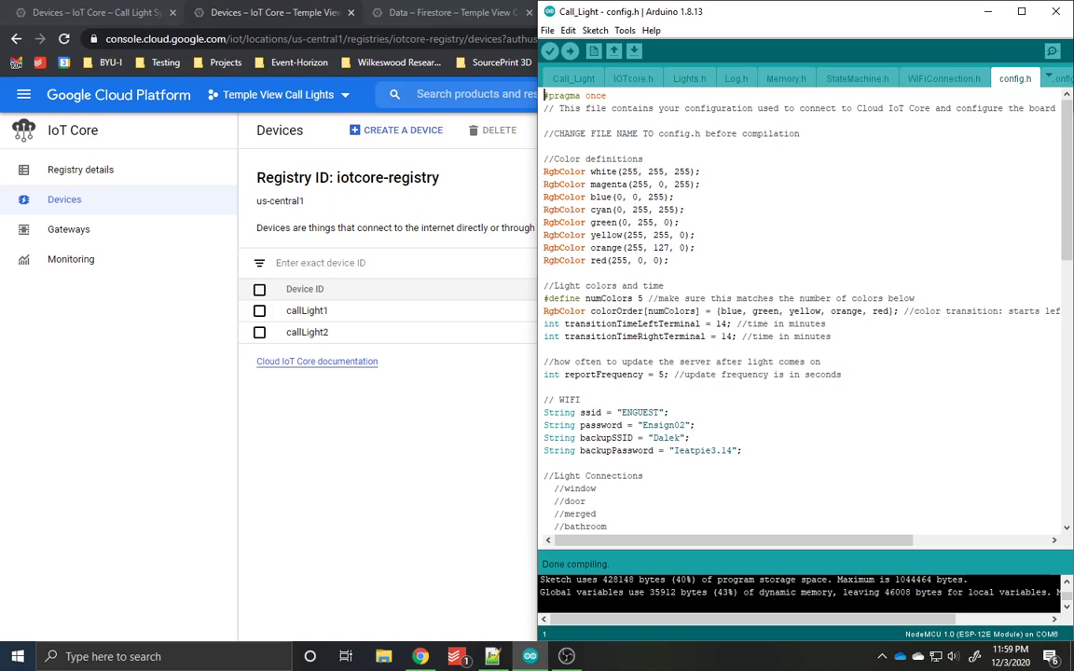
{"action": "scroll", "coordinate": [802, 312], "scroll_direction": "down", "scroll_amount": 2}
{"action": "scroll", "coordinate": [802, 312], "scroll_direction": "down", "scroll_amount": 1}
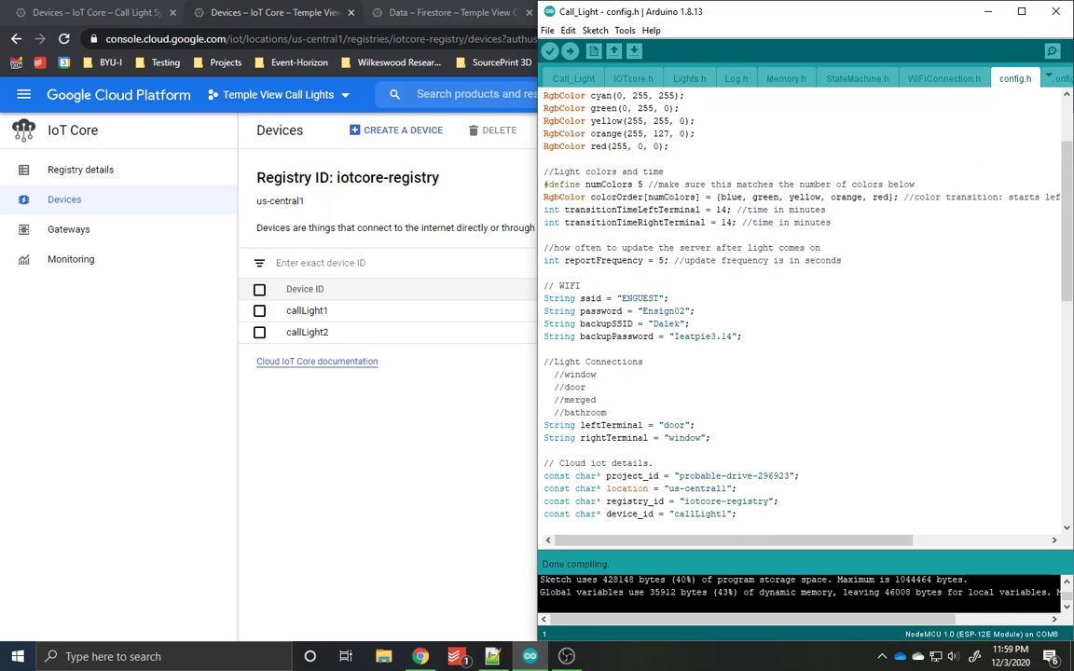
{"action": "left_click_drag", "start_coordinate": [743, 337], "coordinate": [544, 296]}
{"action": "left_click", "coordinate": [683, 311]}
Step: Set device_id in the Cloud IoT details of config.h to callLight2
{"action": "scroll", "coordinate": [683, 311], "scroll_direction": "down", "scroll_amount": 2}
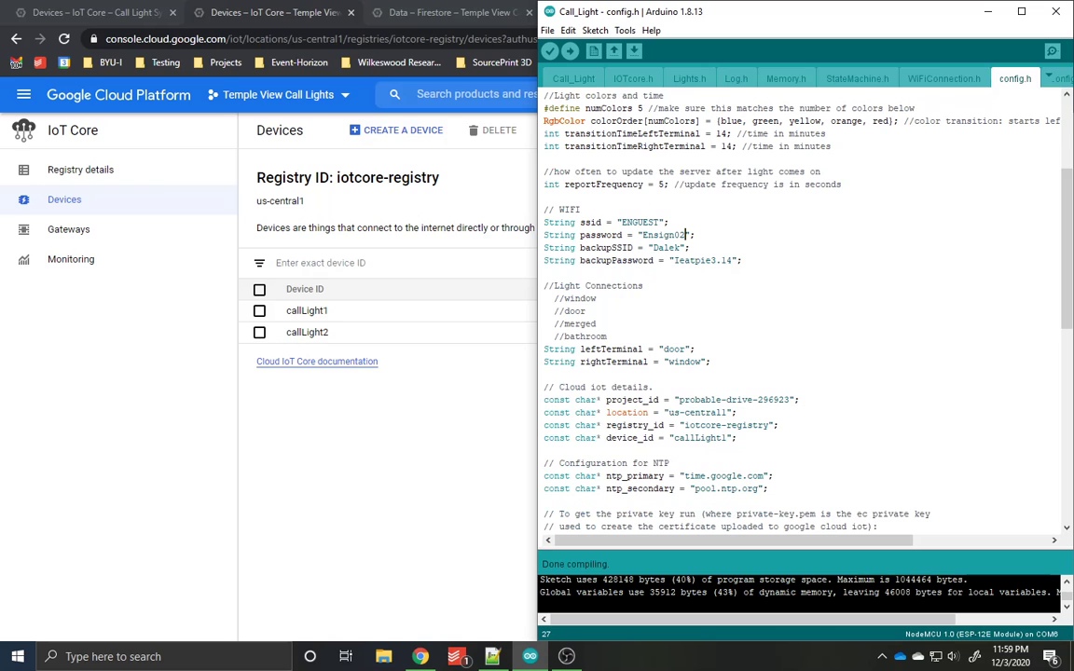
{"action": "scroll", "coordinate": [683, 311], "scroll_direction": "down", "scroll_amount": 2}
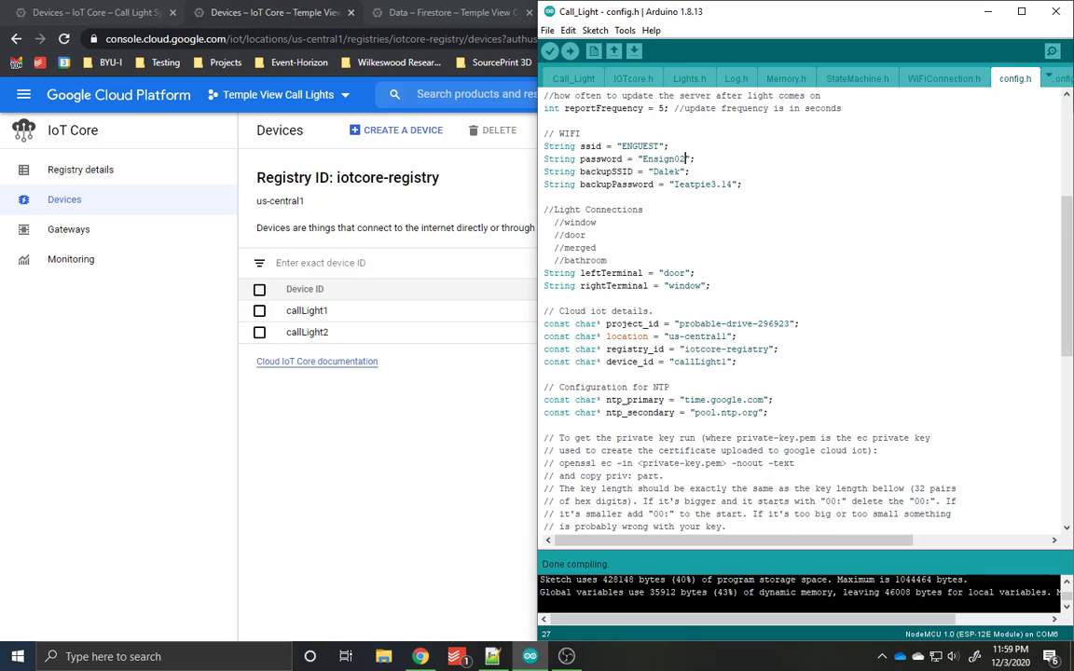
{"action": "scroll", "coordinate": [802, 308], "scroll_direction": "down", "scroll_amount": 1}
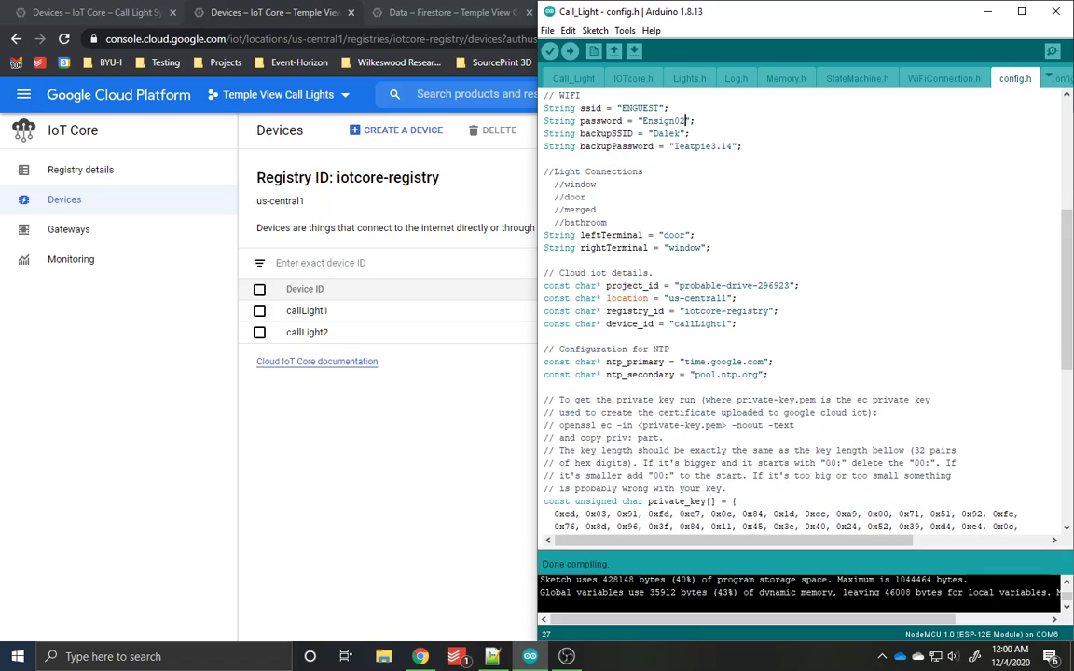
{"action": "left_click", "coordinate": [722, 323]}
{"action": "key", "text": "BackSpace"}
{"action": "type", "text": "2"}
Step: Locate the private_key array in config.h and examine its byte values
{"action": "scroll", "coordinate": [802, 308], "scroll_direction": "down", "scroll_amount": 1}
{"action": "scroll", "coordinate": [802, 308], "scroll_direction": "down", "scroll_amount": 5}
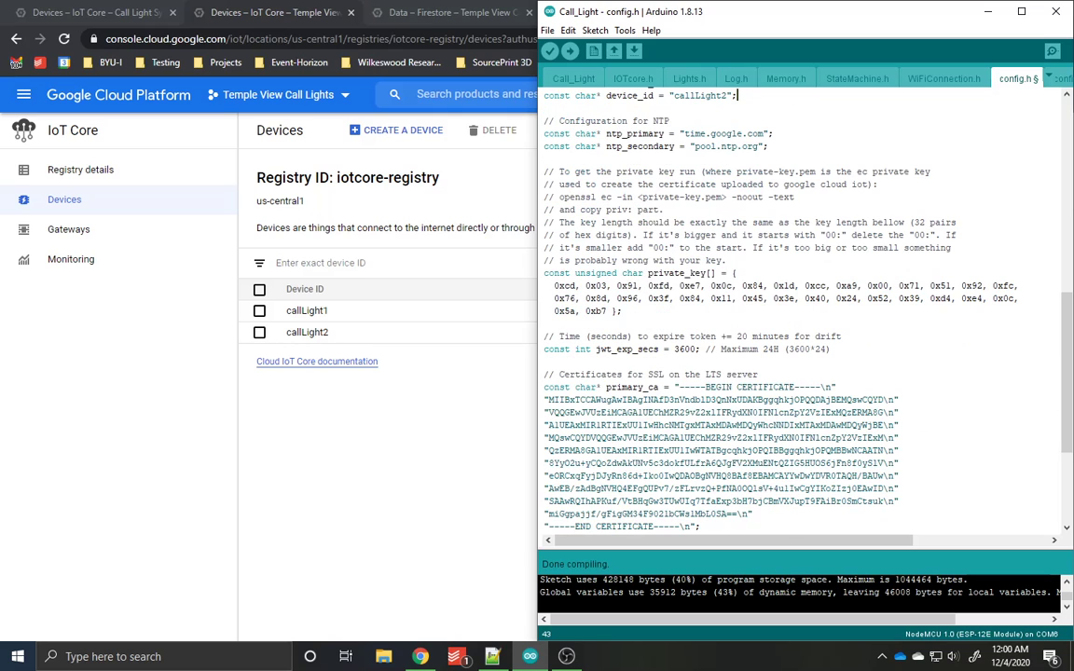
{"action": "left_click_drag", "start_coordinate": [545, 286], "coordinate": [623, 311]}
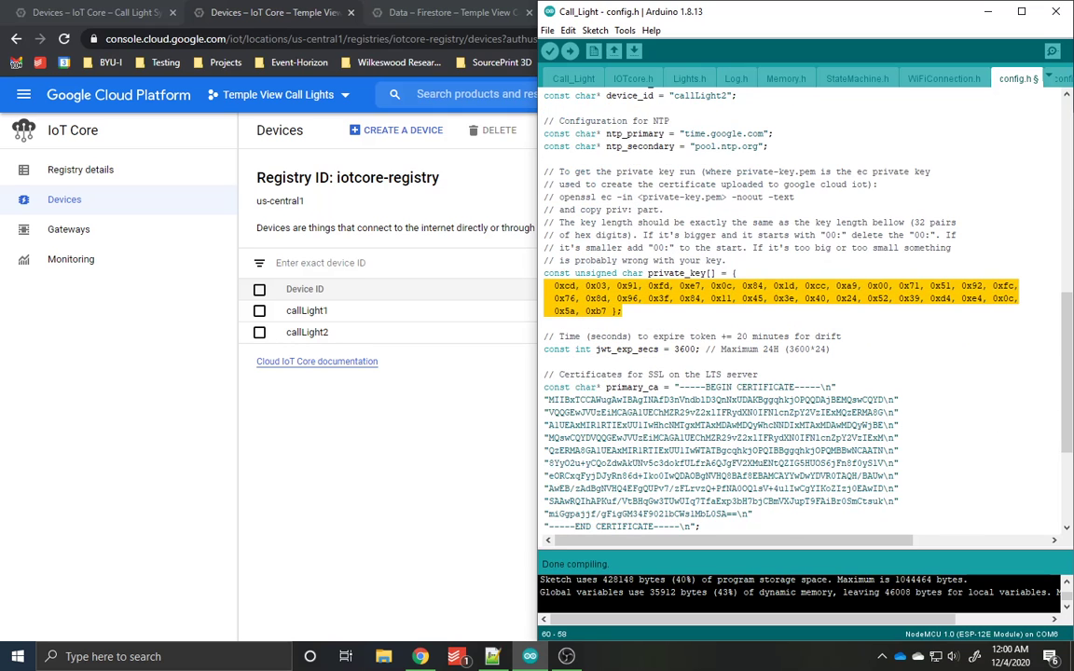
{"action": "left_click", "coordinate": [624, 312]}
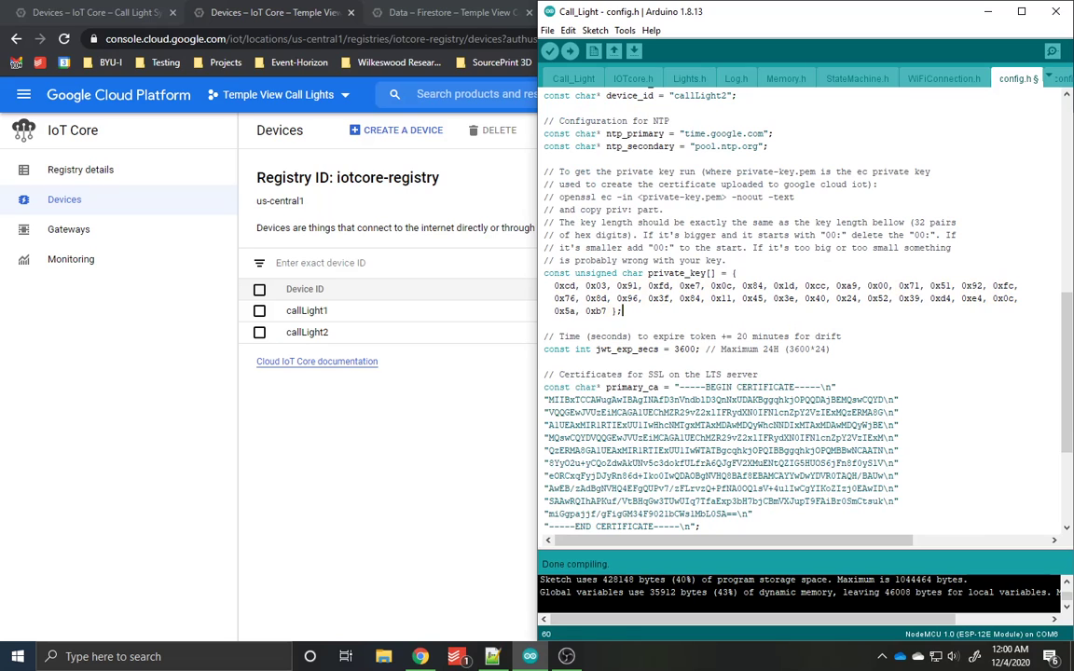
Step: Switch to the IoT Core device list in Chrome and activate Cloud Shell
{"action": "key", "text": "alt+Tab"}
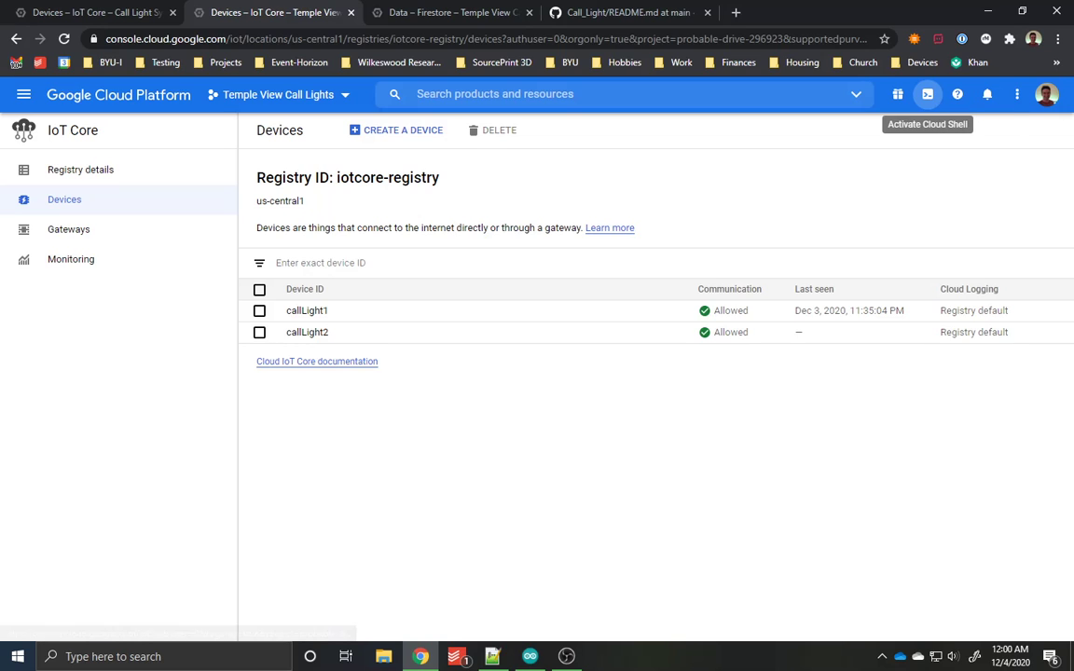
{"action": "left_click", "coordinate": [928, 94]}
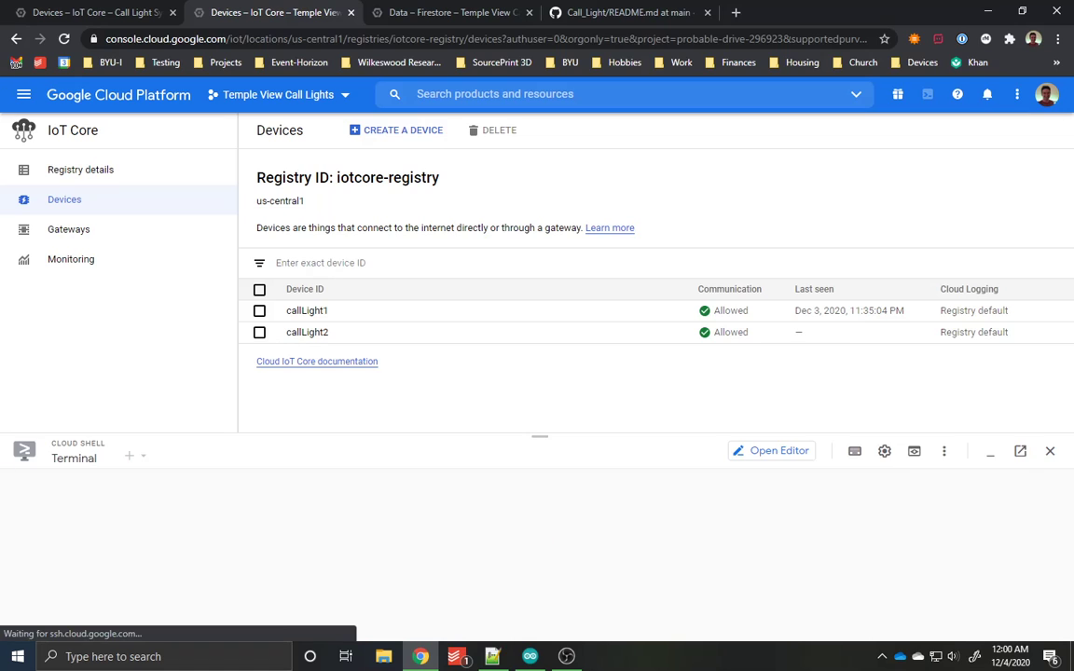
{"action": "mouse_move", "coordinate": [530, 656]}
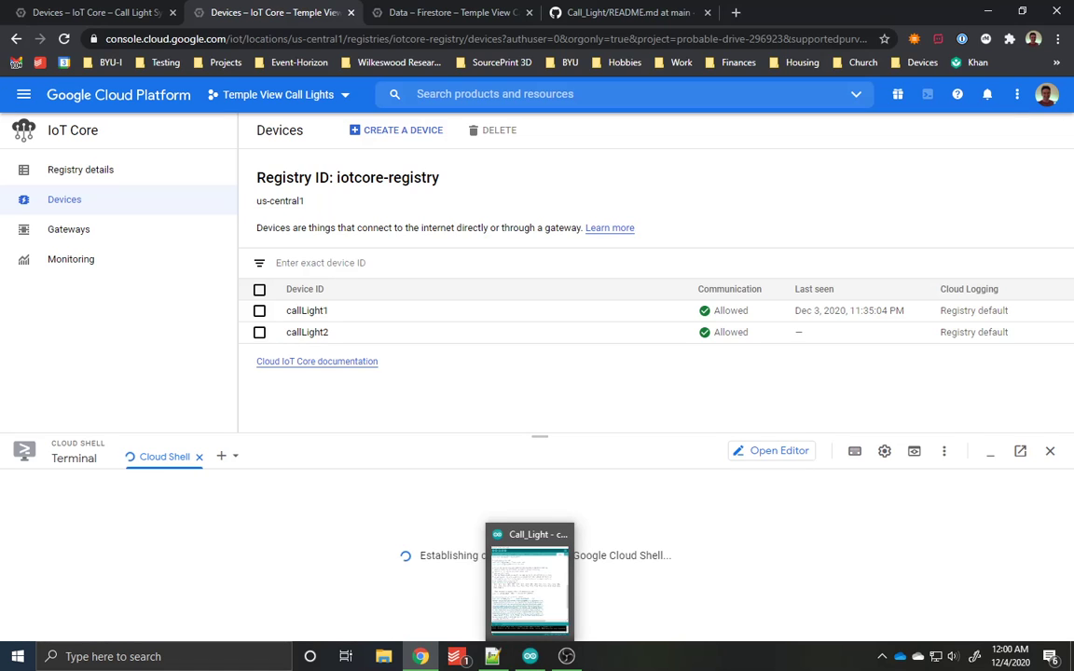
Step: Copy the private key command from Notepad++ and run "openssl ec -in ec_private.pem -noout -text" in Cloud Shell
{"action": "left_click", "coordinate": [492, 656]}
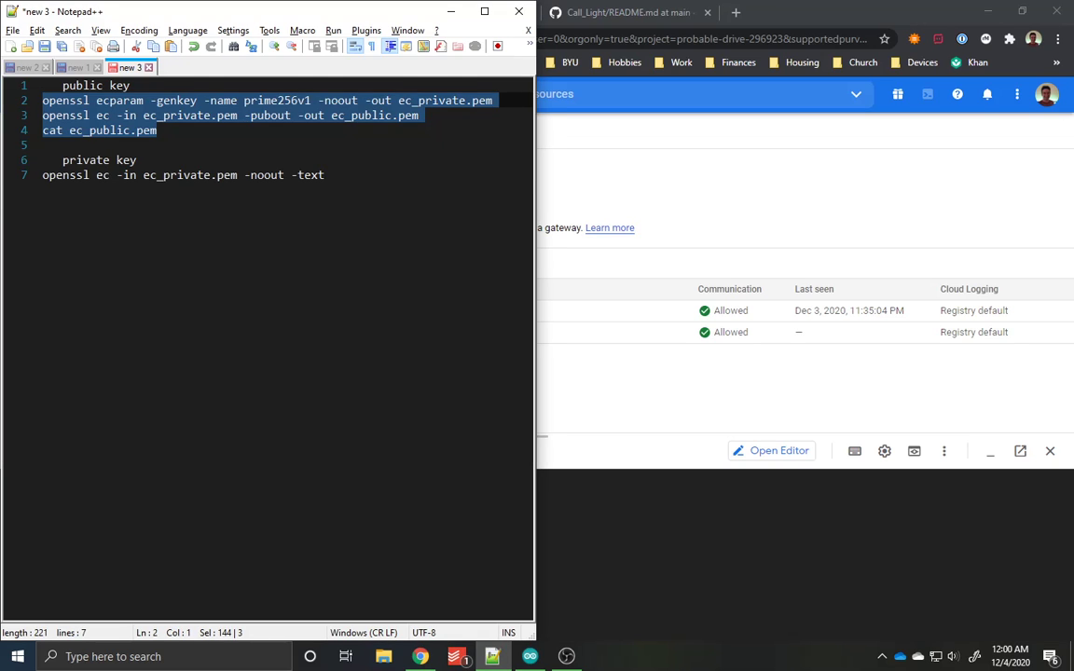
{"action": "triple_click", "coordinate": [123, 175]}
{"action": "right_click", "coordinate": [121, 176]}
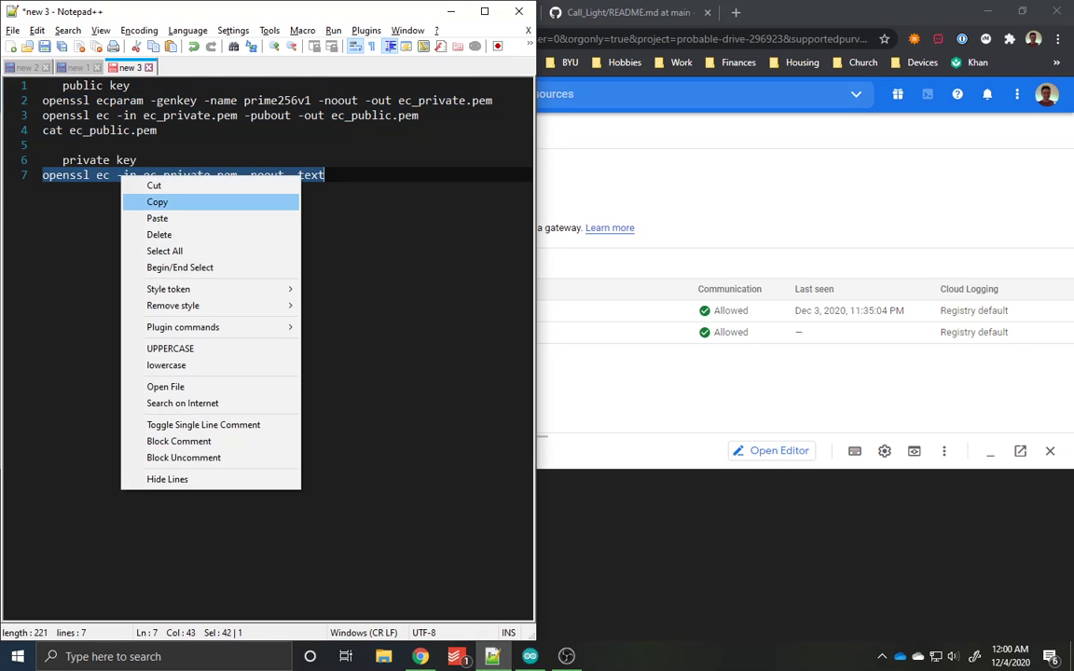
{"action": "left_click", "coordinate": [157, 202]}
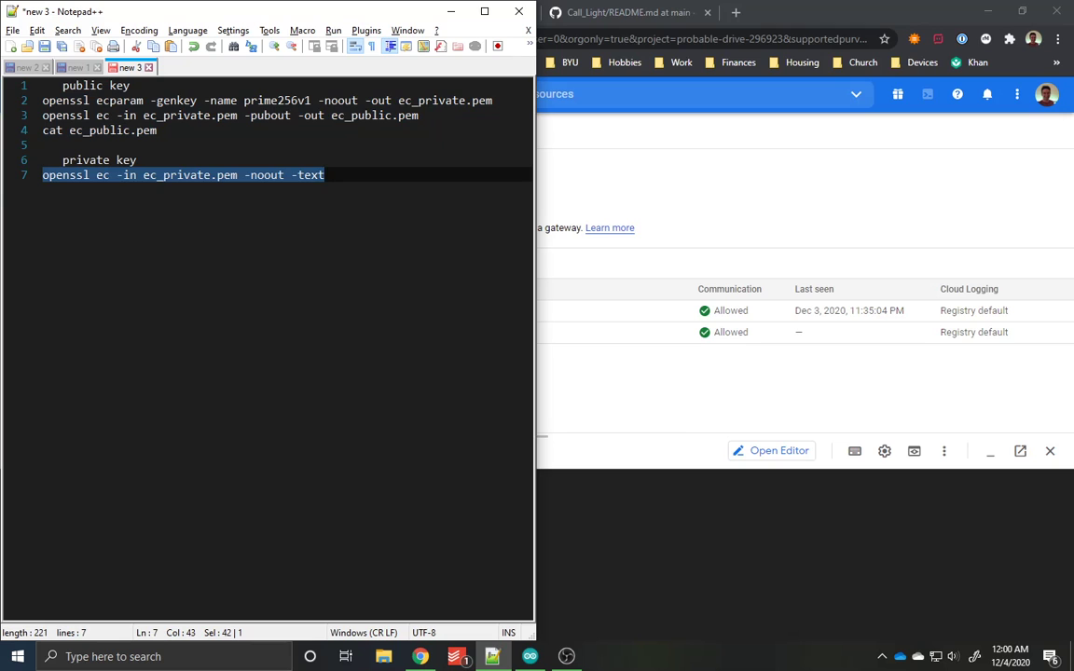
{"action": "left_click", "coordinate": [451, 11]}
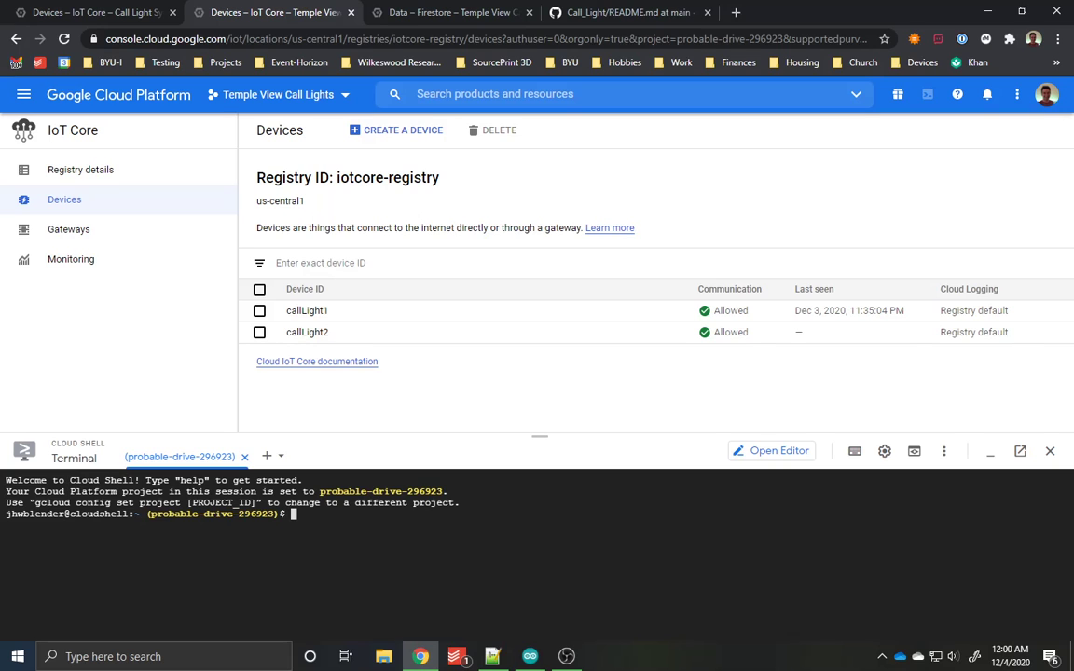
{"action": "key", "text": "ctrl+v"}
{"action": "key", "text": "Return"}
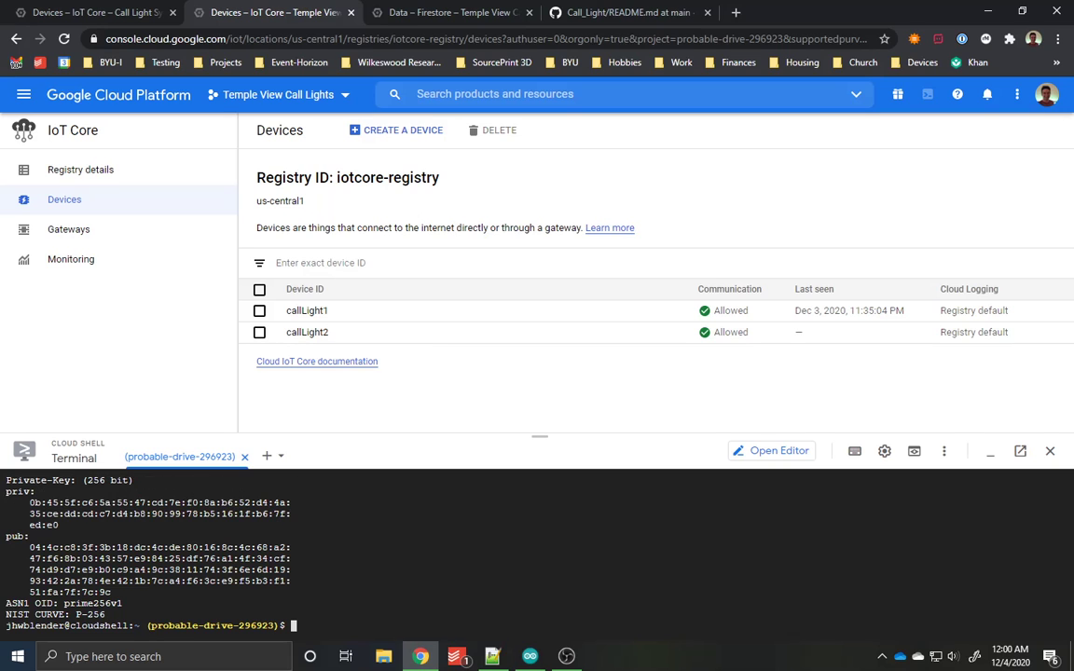
{"action": "scroll", "coordinate": [537, 550], "scroll_direction": "up", "scroll_amount": 2}
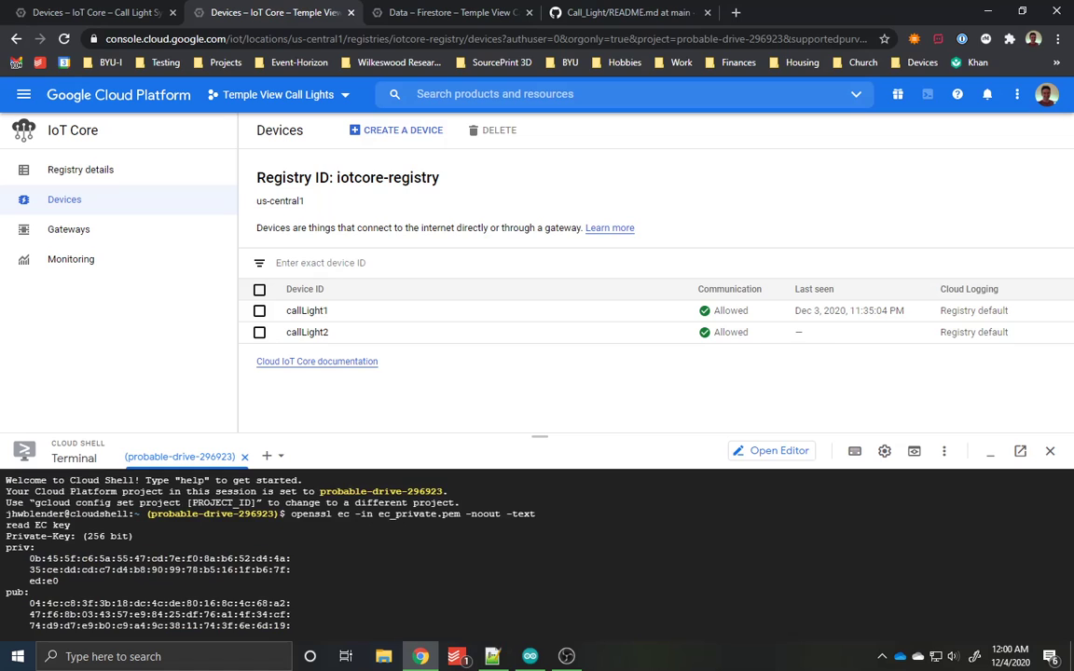
{"action": "scroll", "coordinate": [537, 550], "scroll_direction": "down", "scroll_amount": 2}
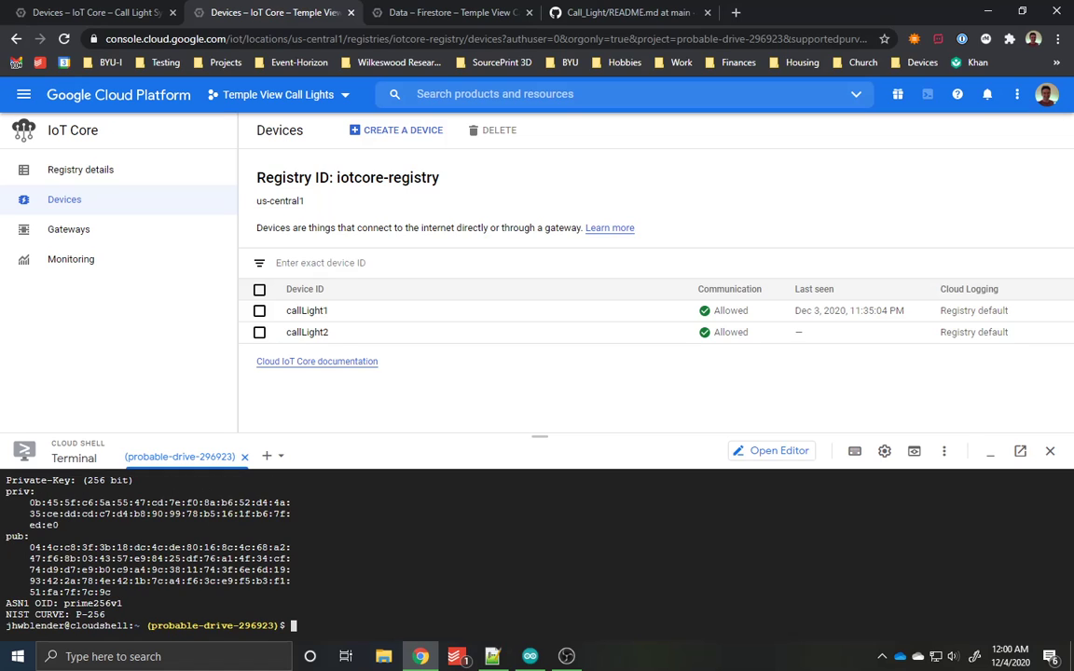
Step: Copy the priv section of the Cloud Shell output and paste the private key into a new Notepad++ document
{"action": "left_click_drag", "start_coordinate": [58, 524], "coordinate": [6, 502]}
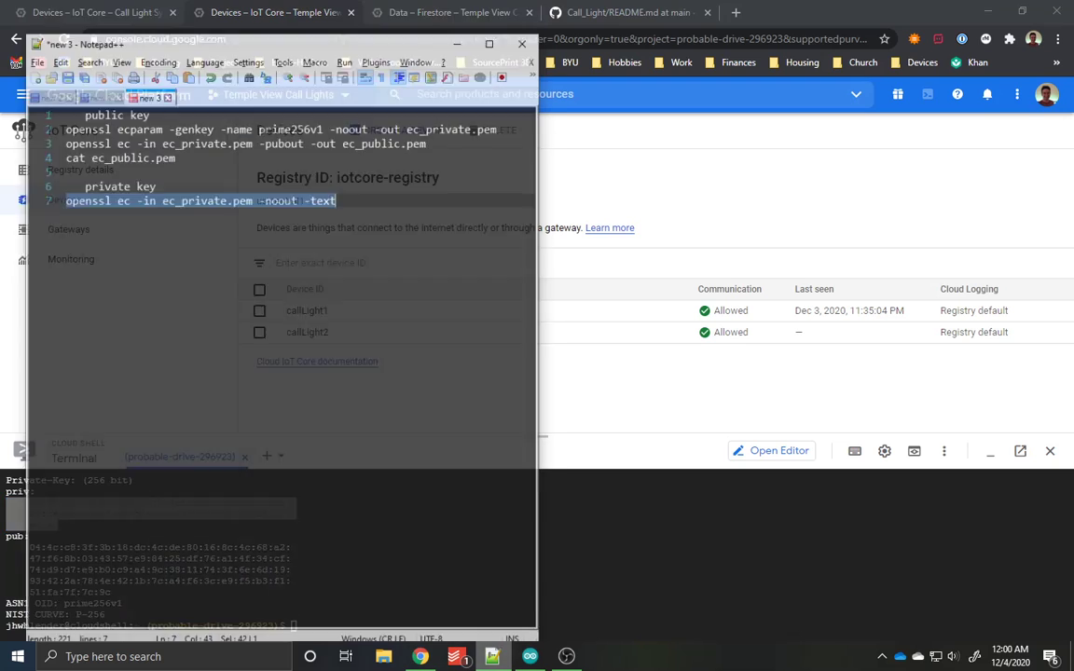
{"action": "left_click", "coordinate": [443, 527]}
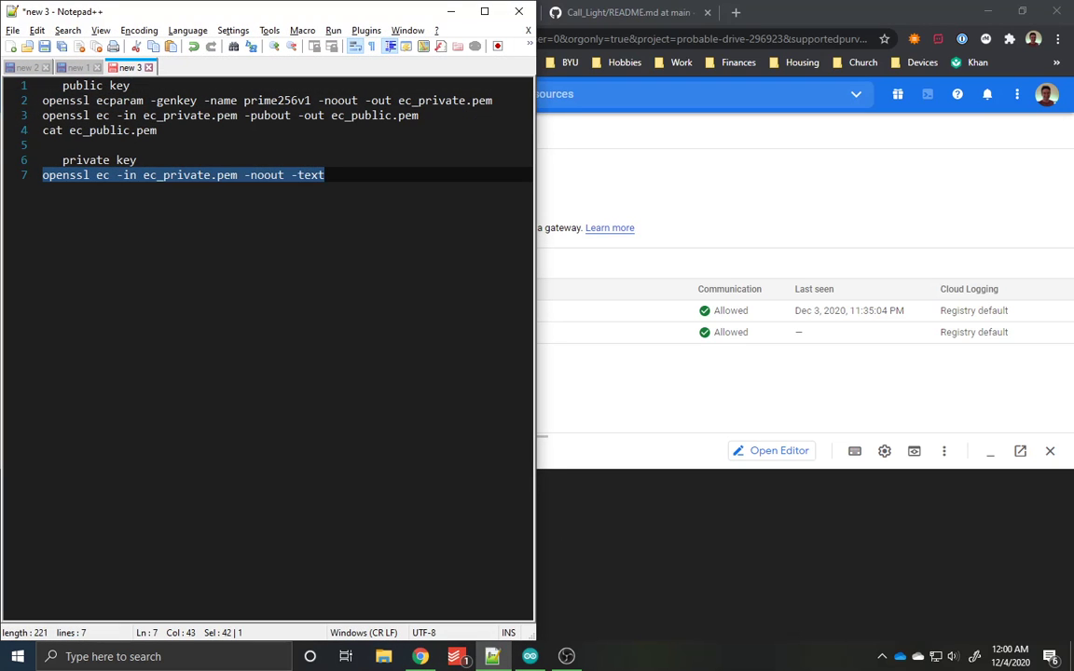
{"action": "left_click", "coordinate": [326, 176]}
{"action": "key", "text": "ctrl+n"}
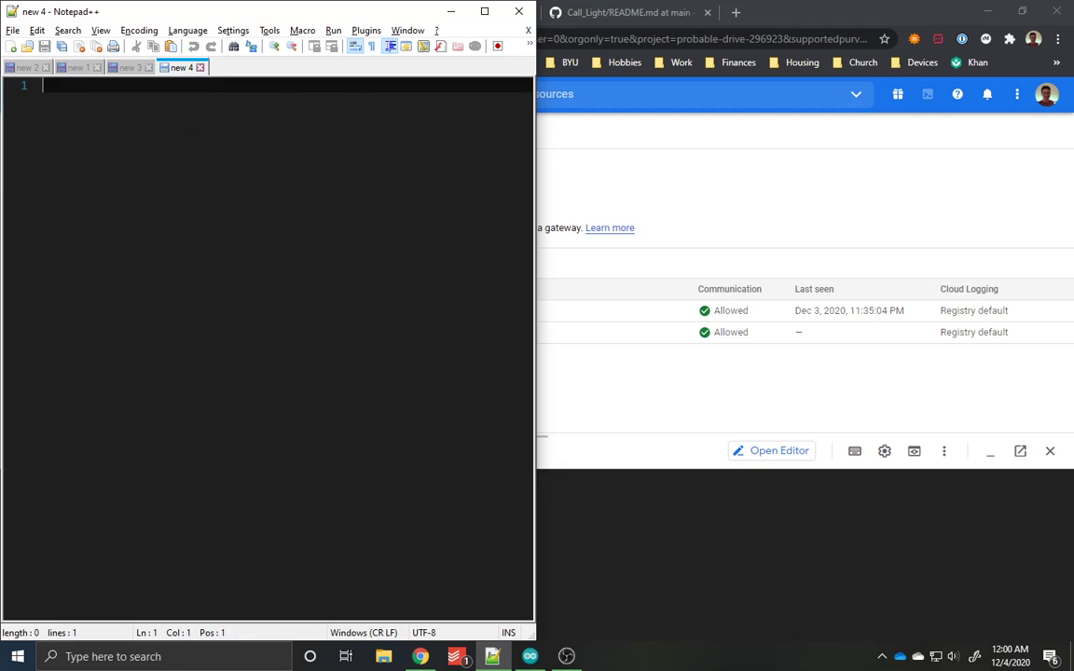
{"action": "key", "text": "ctrl+v"}
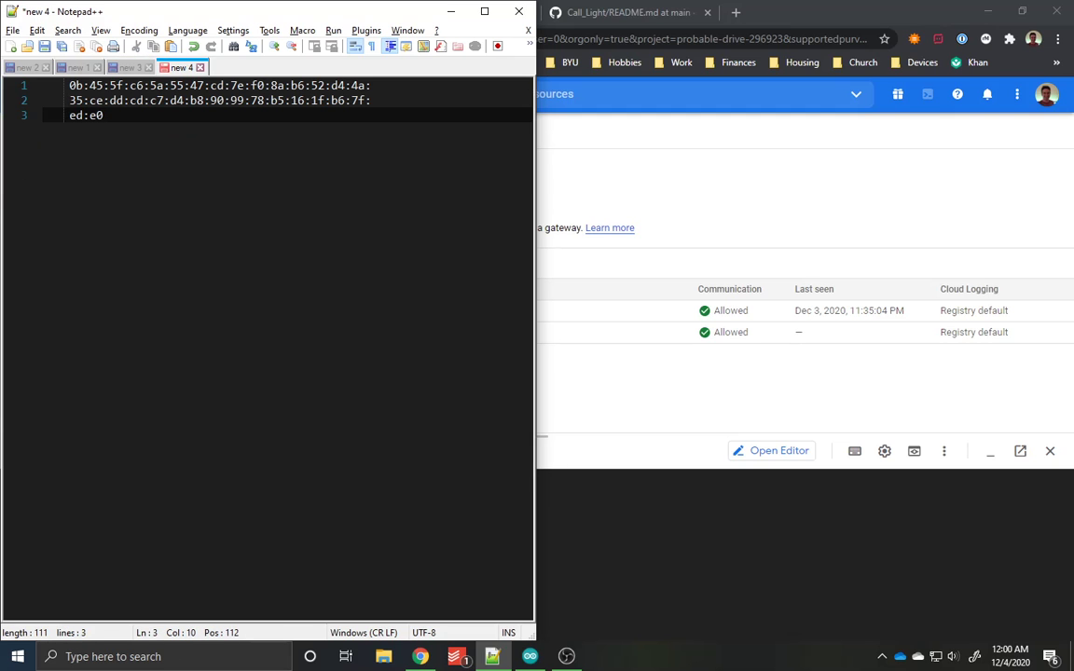
Step: Bring up config.h in the Arduino IDE and select the ", 0x" separator between the first two private_key bytes, returning to Notepad++
{"action": "left_click", "coordinate": [530, 656]}
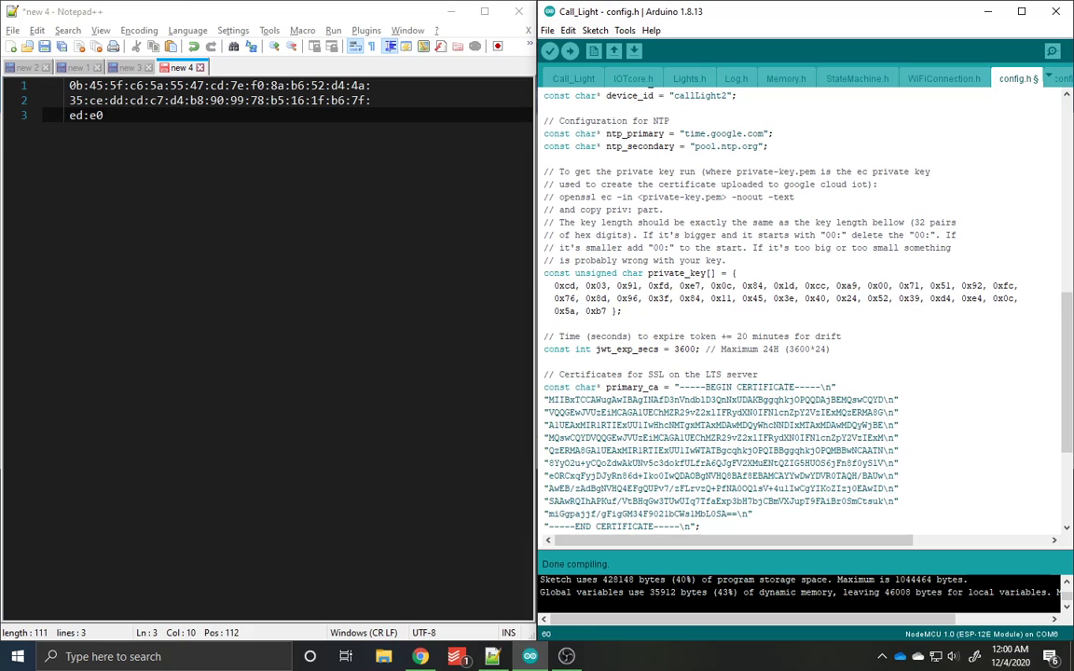
{"action": "left_click_drag", "start_coordinate": [83, 86], "coordinate": [110, 85]}
{"action": "left_click", "coordinate": [104, 116]}
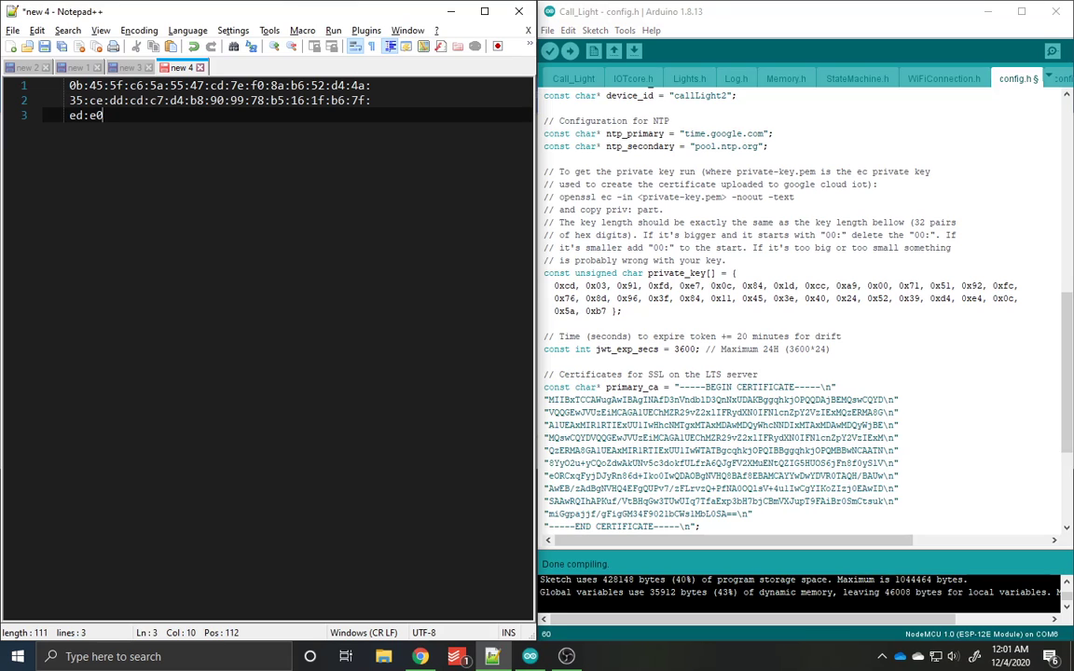
{"action": "left_click", "coordinate": [554, 286]}
{"action": "left_click_drag", "start_coordinate": [576, 286], "coordinate": [585, 286]}
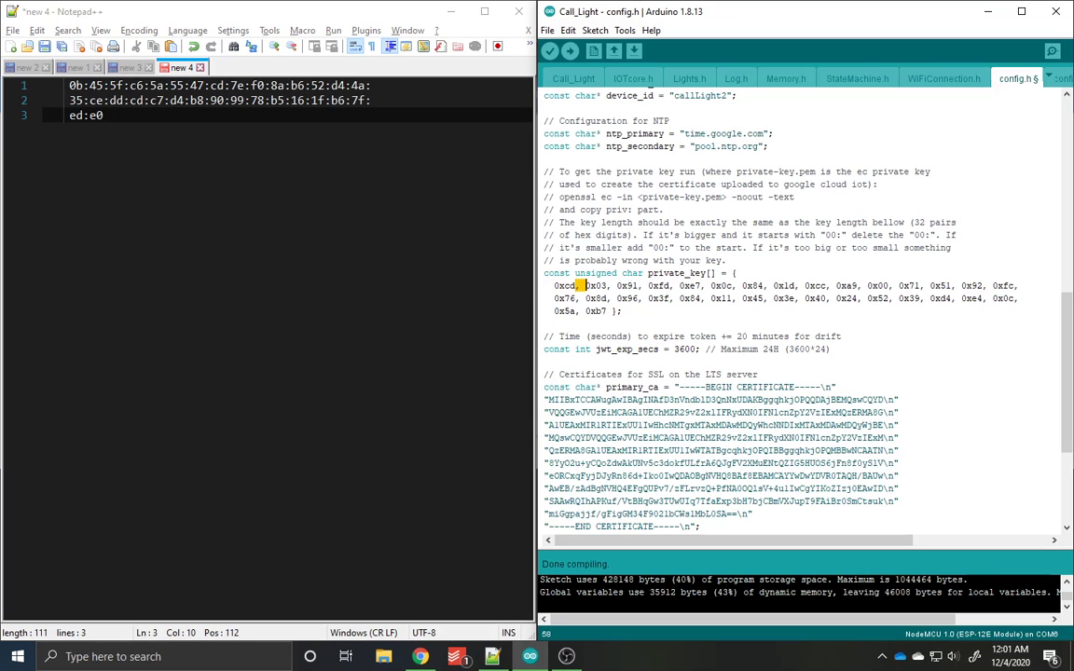
{"action": "key", "text": "shift+Right"}
{"action": "key", "text": "shift+Right"}
{"action": "key", "text": "alt+Tab"}
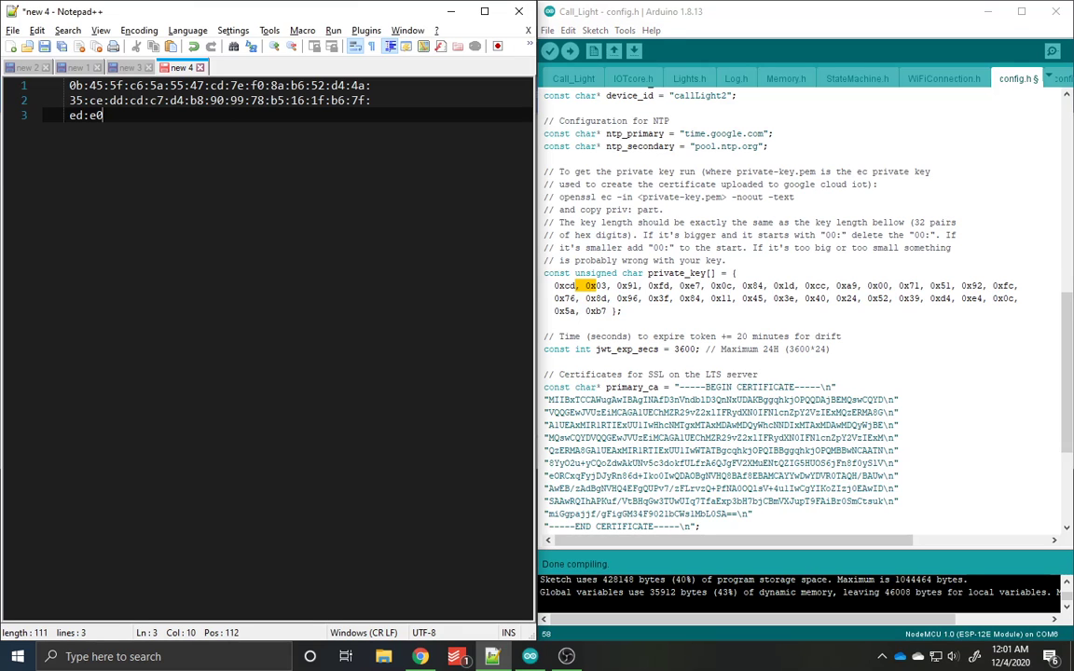
Step: Replace every ":" in the pasted key with ", 0x" and close the replace dialog
{"action": "key", "text": "ctrl+h"}
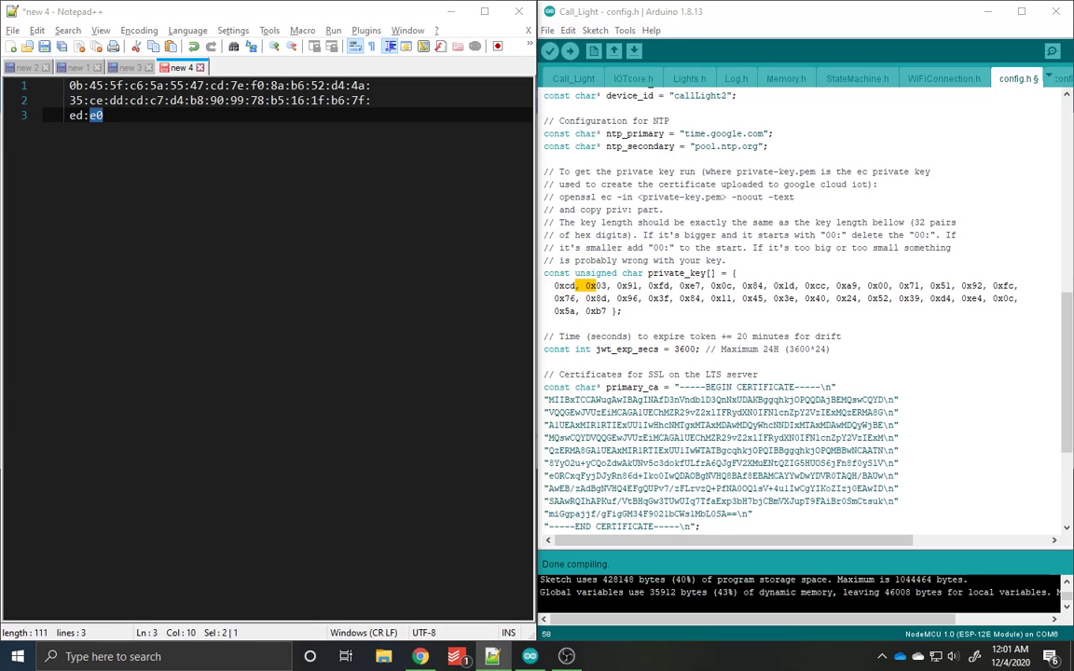
{"action": "left_click_drag", "start_coordinate": [310, 142], "coordinate": [277, 209]}
{"action": "left_click", "coordinate": [103, 226]}
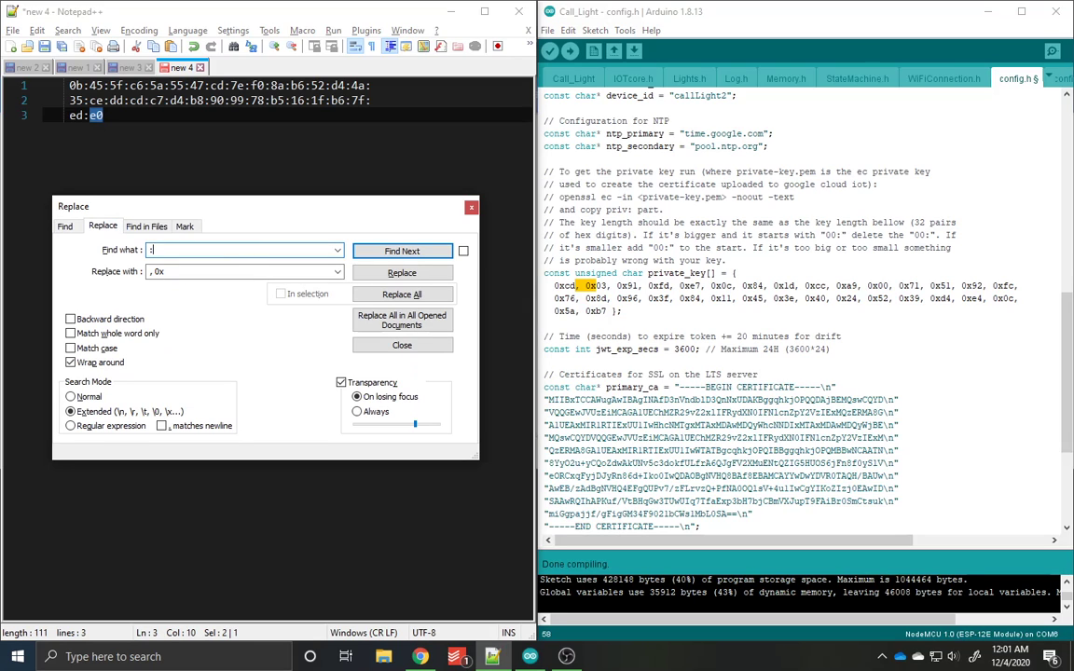
{"action": "type", "text": ":"}
{"action": "key", "text": "Tab"}
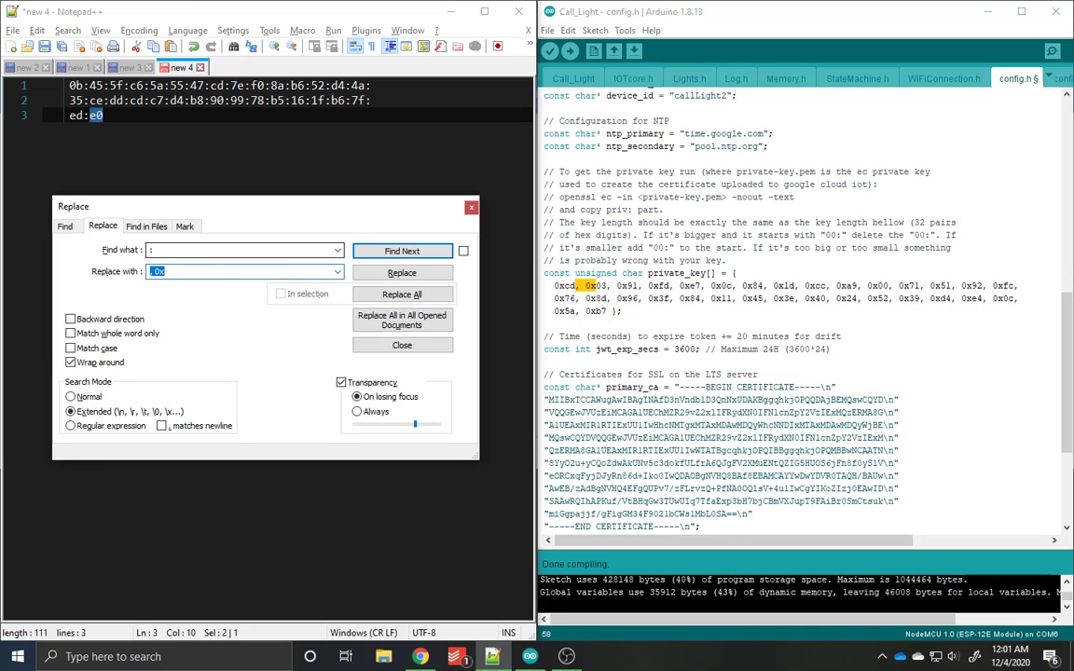
{"action": "key", "text": "End"}
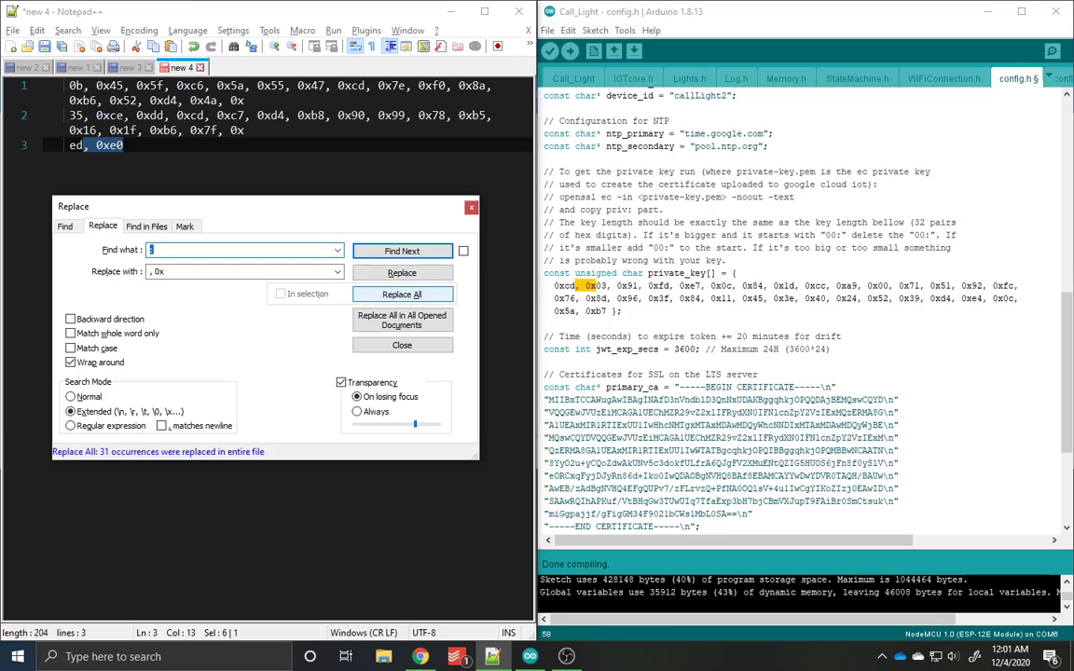
{"action": "left_click", "coordinate": [124, 145]}
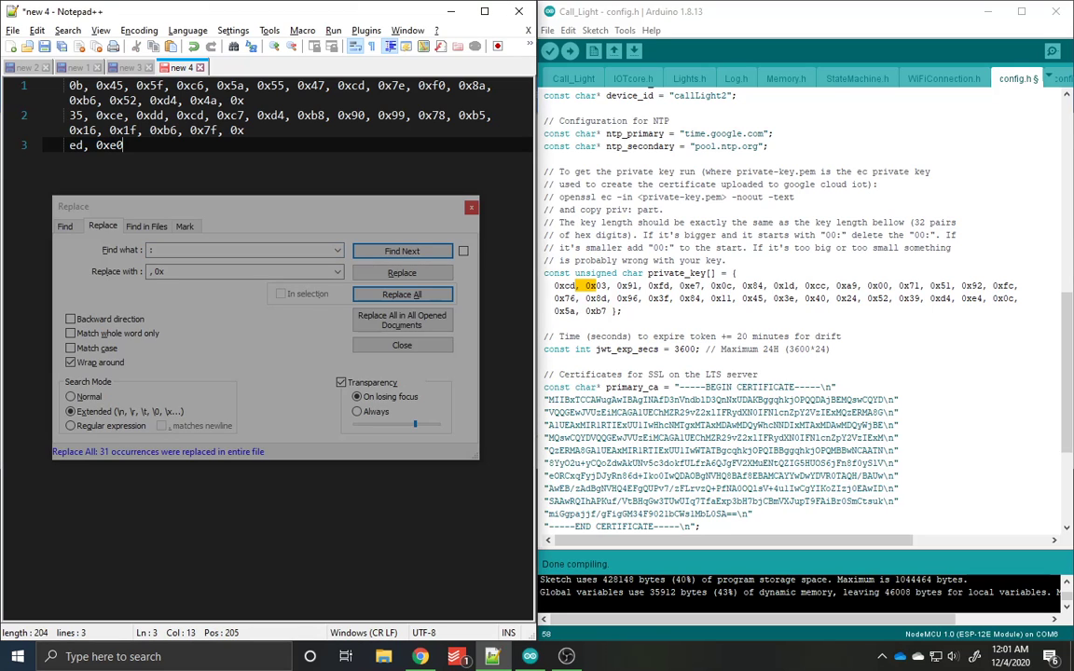
{"action": "key", "text": "ctrl+h"}
{"action": "key", "text": "Escape"}
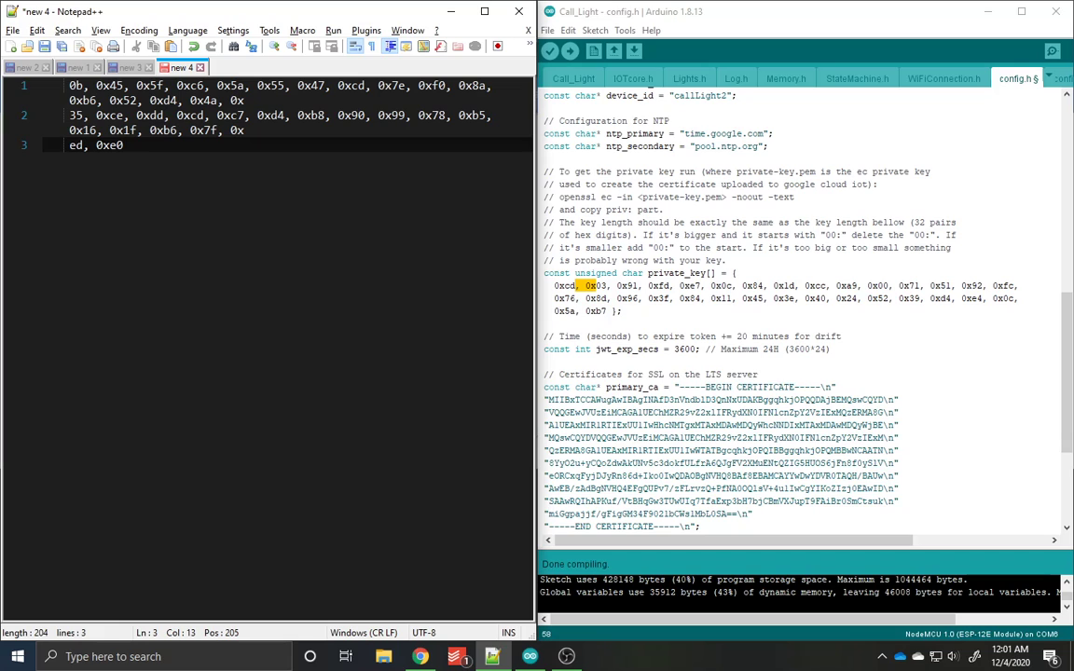
Step: Insert the missing "0x" prefix before the first byte on lines 2 and 3 of the key
{"action": "left_click", "coordinate": [70, 116]}
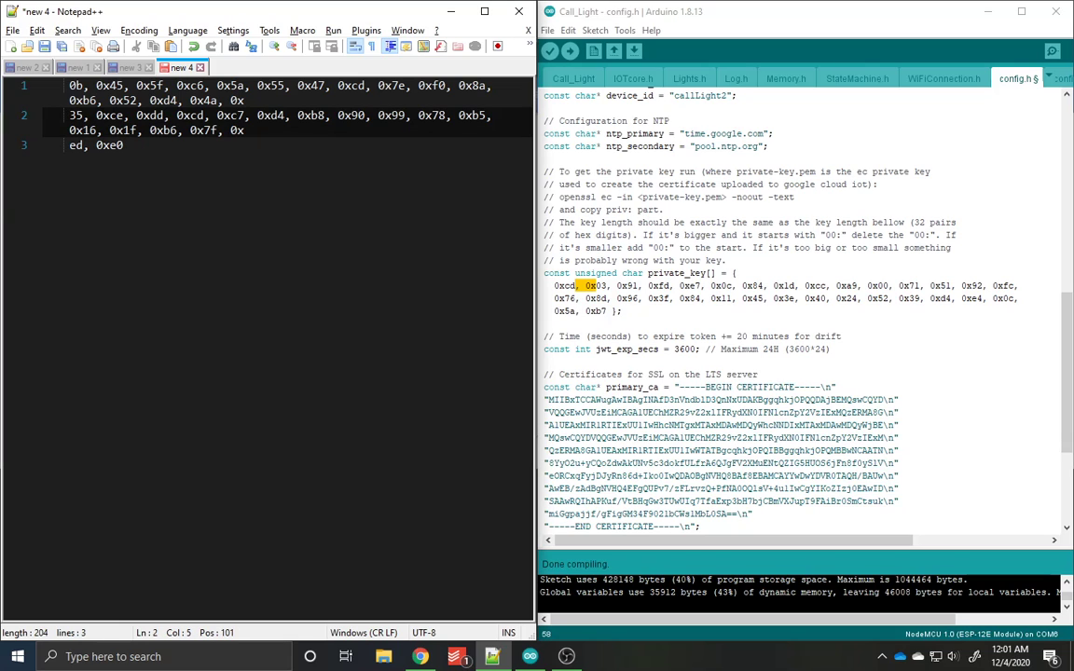
{"action": "type", "text": "0x"}
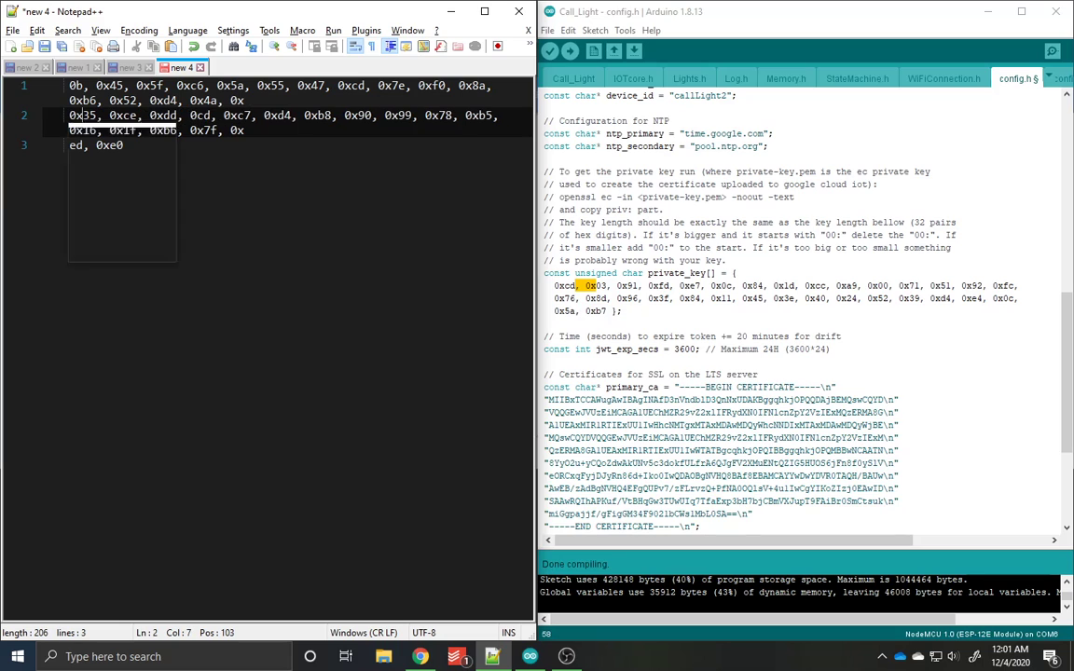
{"action": "key", "text": "Escape"}
{"action": "key", "text": "Down"}
{"action": "key", "text": "Left"}
{"action": "key", "text": "Left"}
{"action": "key", "text": "Down"}
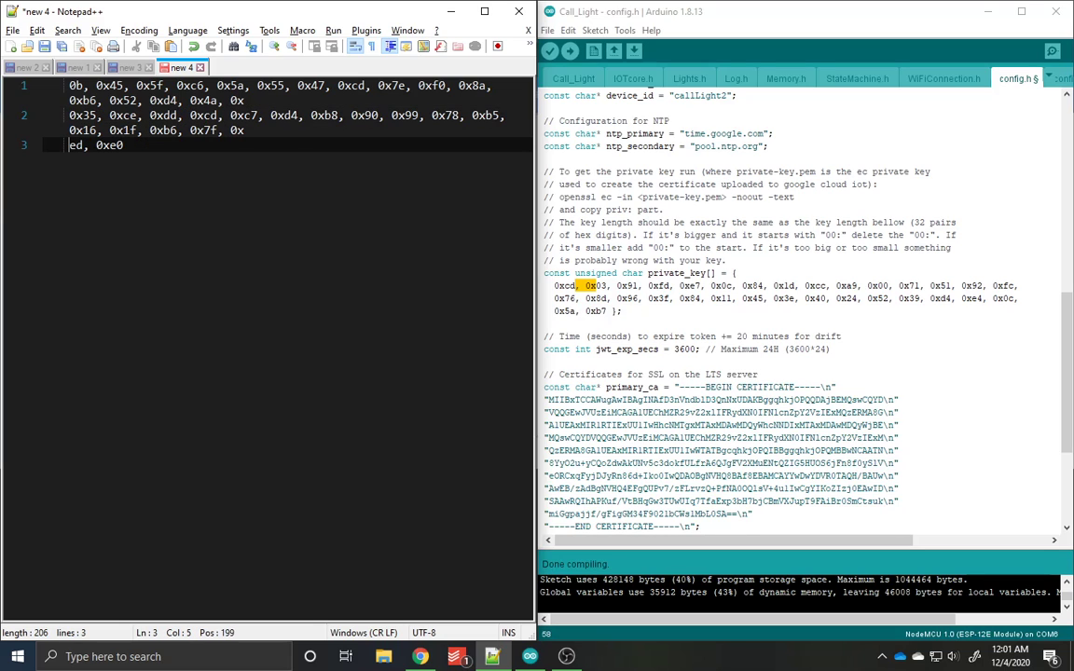
{"action": "type", "text": "0x"}
{"action": "key", "text": "Escape"}
Step: Delete the stray "0x" after the last comma on lines 1 and 2 of the key
{"action": "left_click", "coordinate": [245, 101]}
{"action": "key", "text": "BackSpace"}
{"action": "key", "text": "BackSpace"}
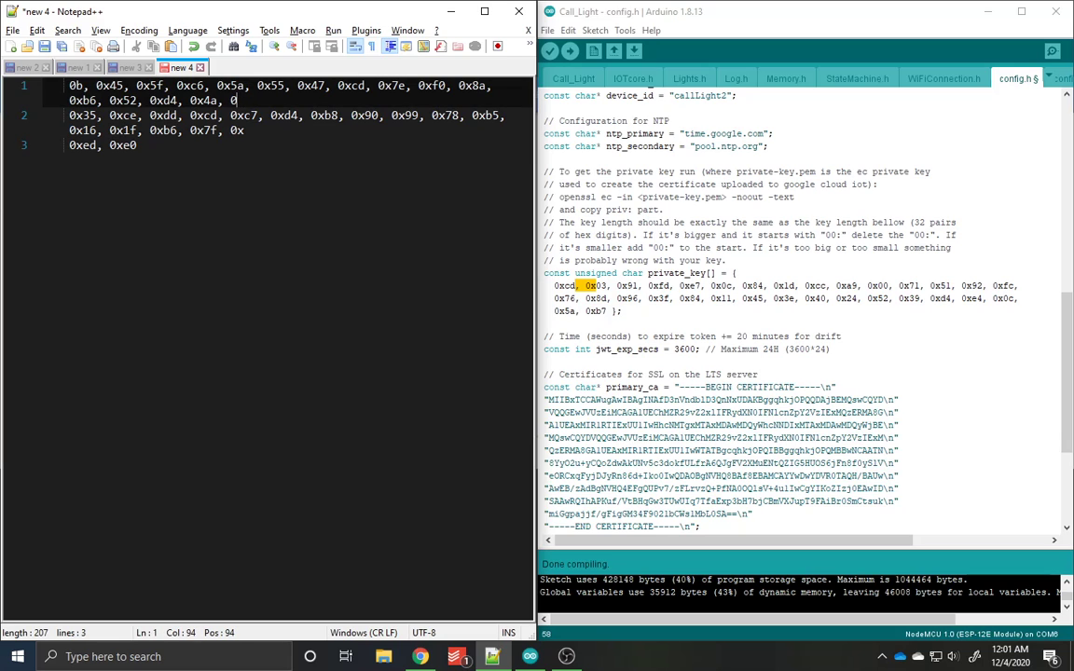
{"action": "key", "text": "BackSpace"}
{"action": "key", "text": "Down"}
{"action": "key", "text": "Down"}
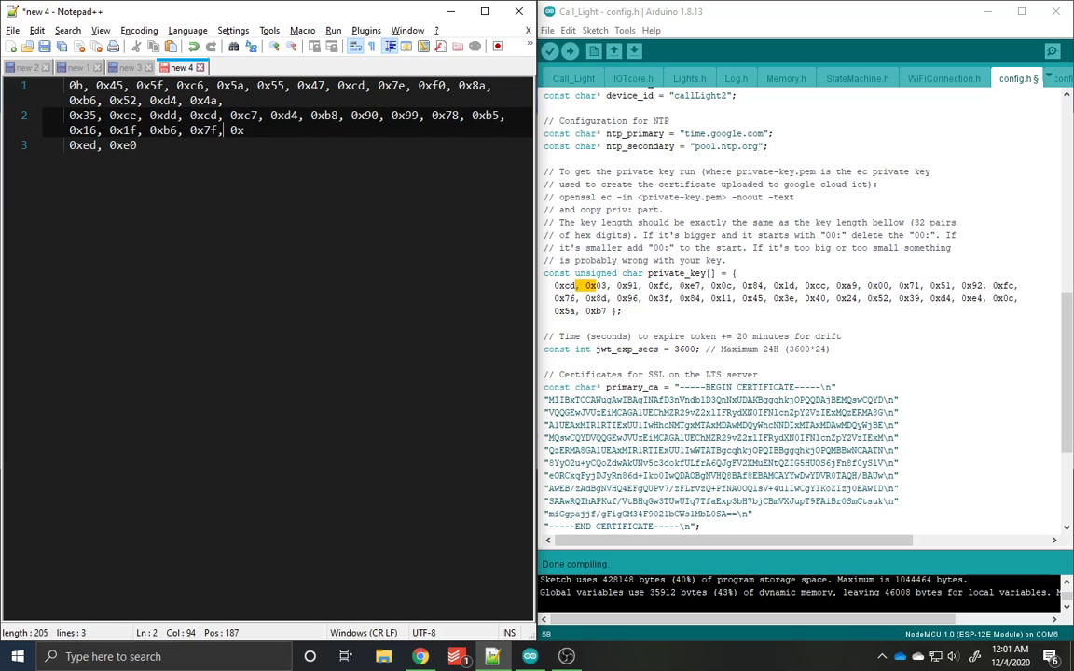
{"action": "key", "text": "Delete"}
{"action": "key", "text": "Delete"}
{"action": "key", "text": "Delete"}
Step: Maximize the Notepad++ window and copy all three lines of formatted key bytes
{"action": "left_click_drag", "start_coordinate": [534, 147], "coordinate": [536, 146]}
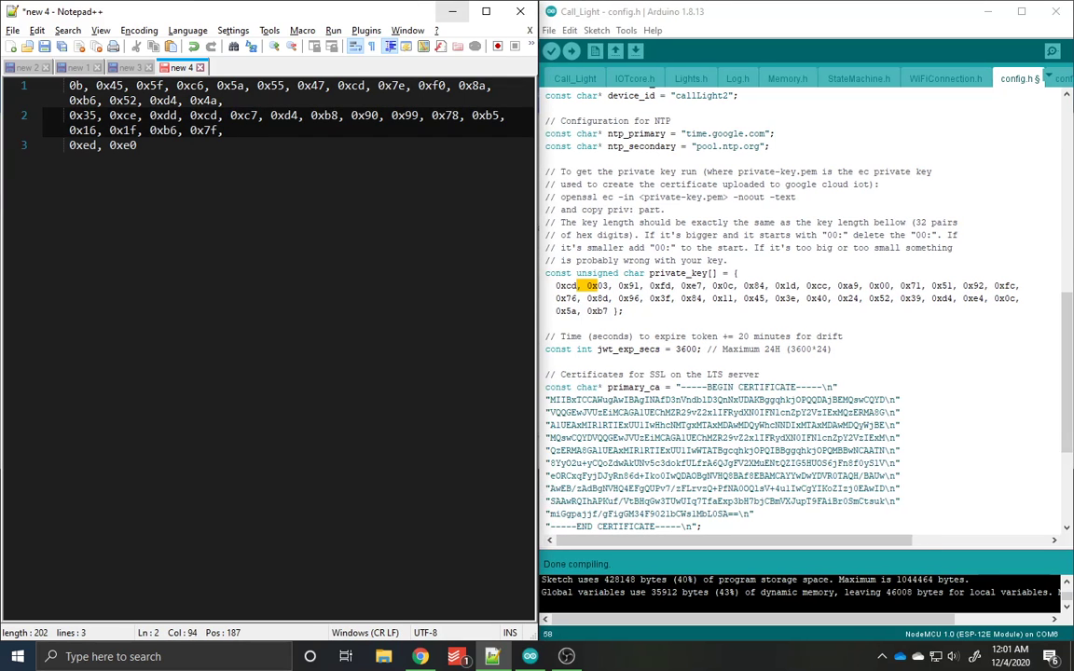
{"action": "left_click", "coordinate": [485, 11]}
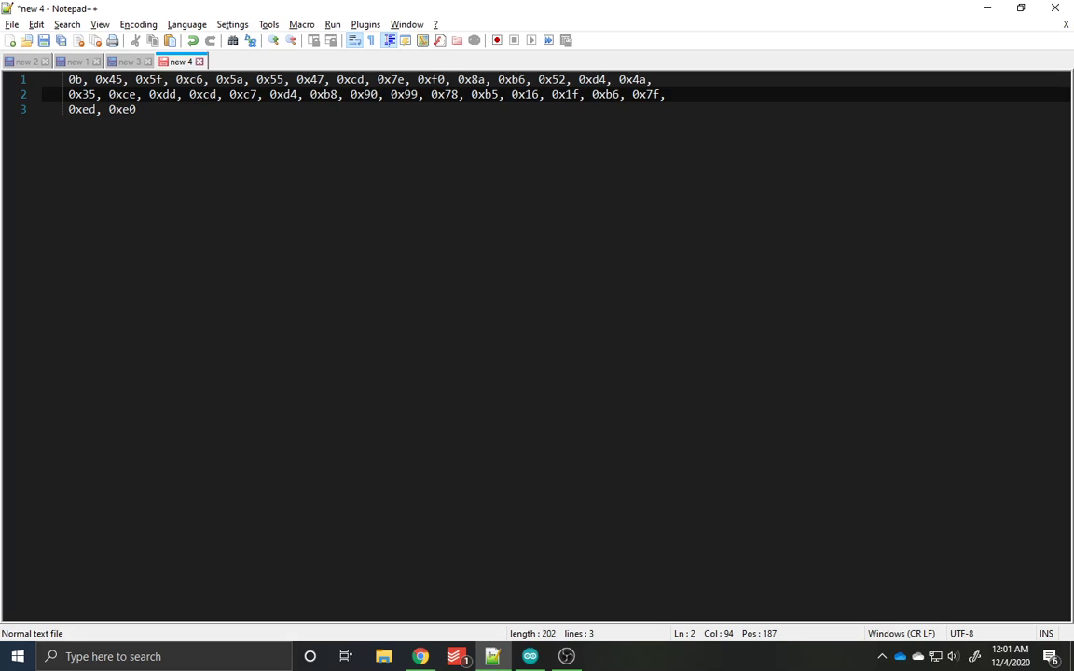
{"action": "key", "text": "Down"}
{"action": "key", "text": "ctrl+a"}
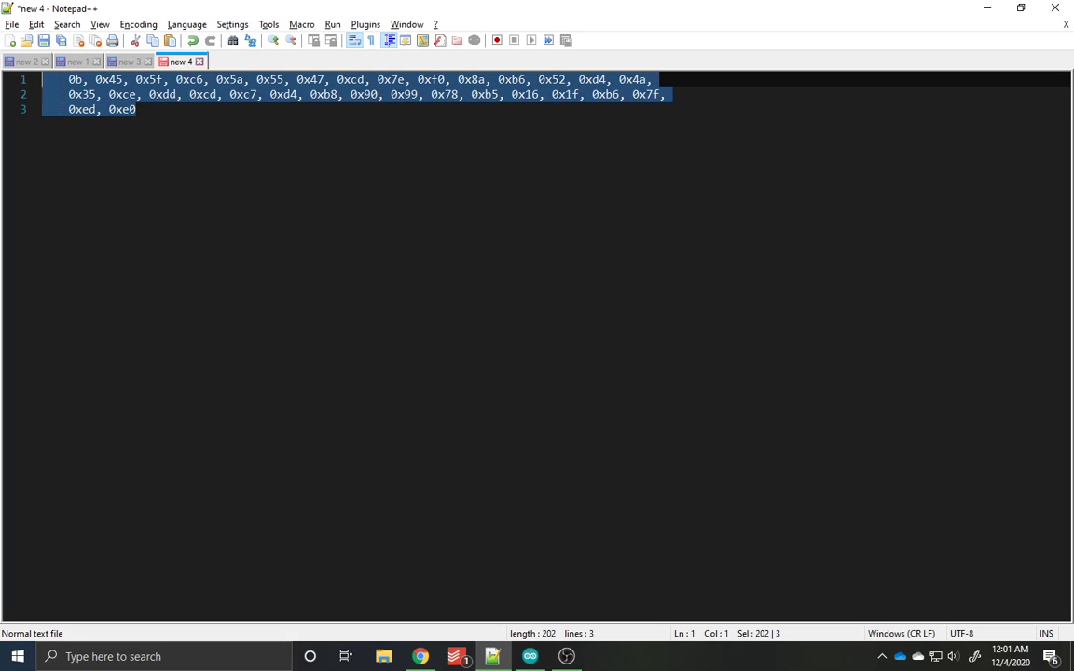
{"action": "right_click", "coordinate": [180, 98]}
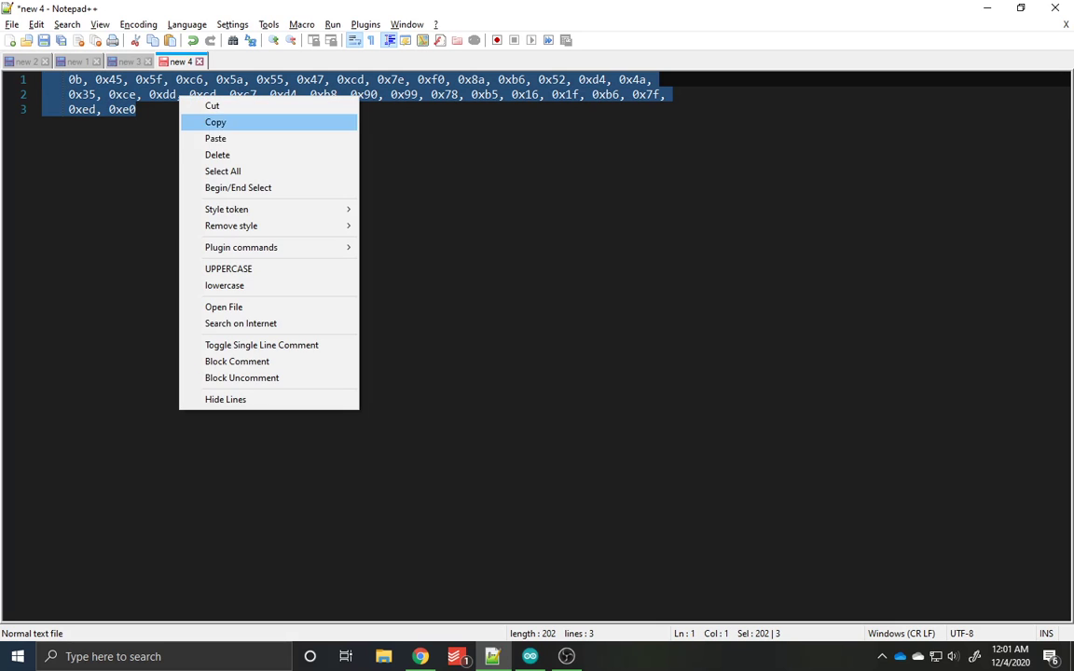
{"action": "left_click", "coordinate": [211, 122]}
Step: Switch to Arduino, replace the private_key bytes in config.h with the copied private key bytes, and save the sketch
{"action": "key", "text": "alt+Tab"}
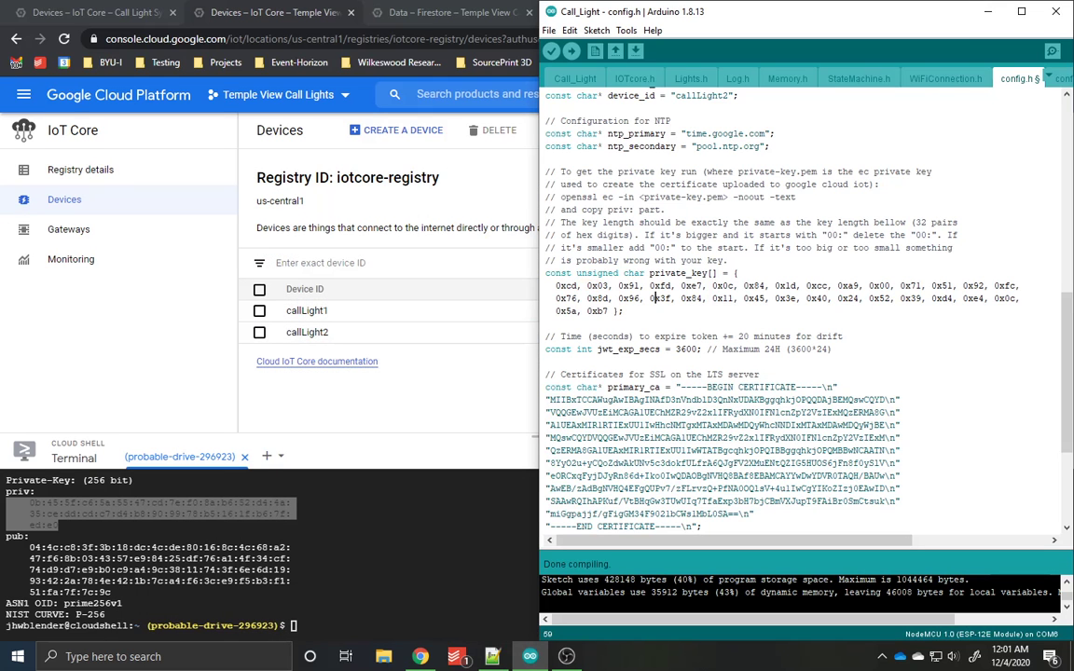
{"action": "left_click_drag", "start_coordinate": [610, 310], "coordinate": [494, 285]}
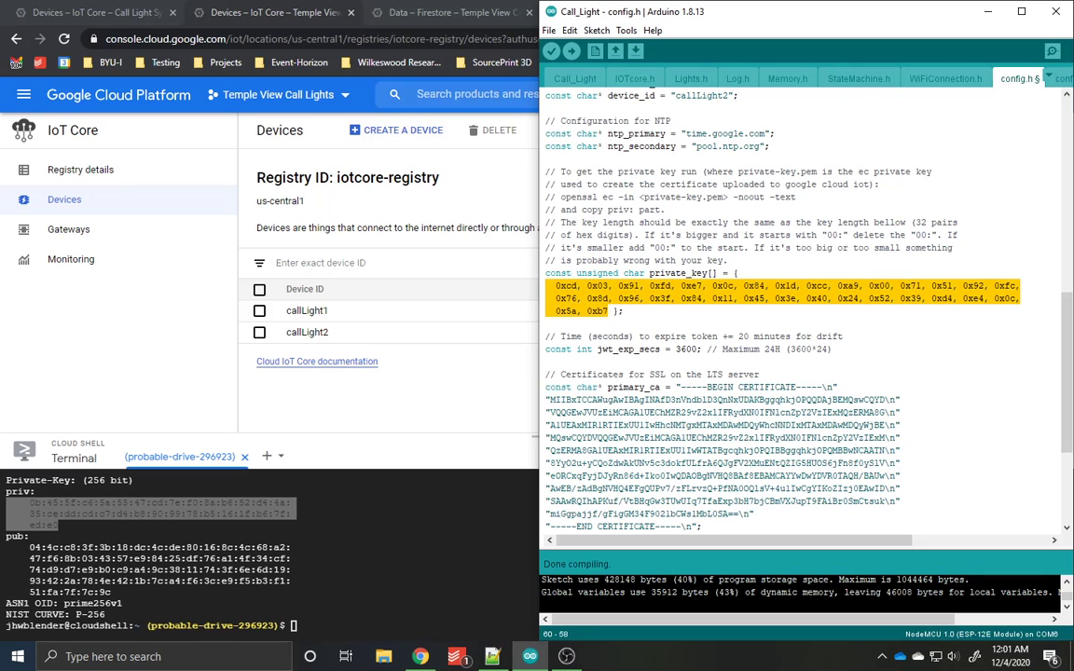
{"action": "key", "text": "ctrl+v"}
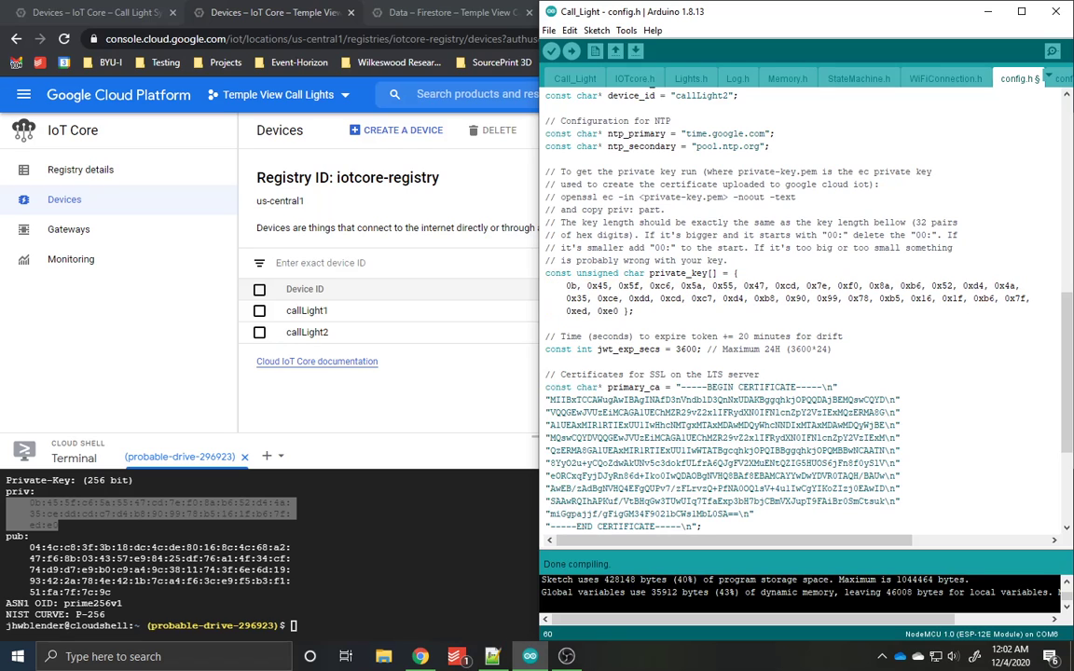
{"action": "key", "text": "ctrl+s"}
Step: Open the COM6 serial monitor and narrow its window so it stays clear of the code editor
{"action": "left_click", "coordinate": [1052, 51]}
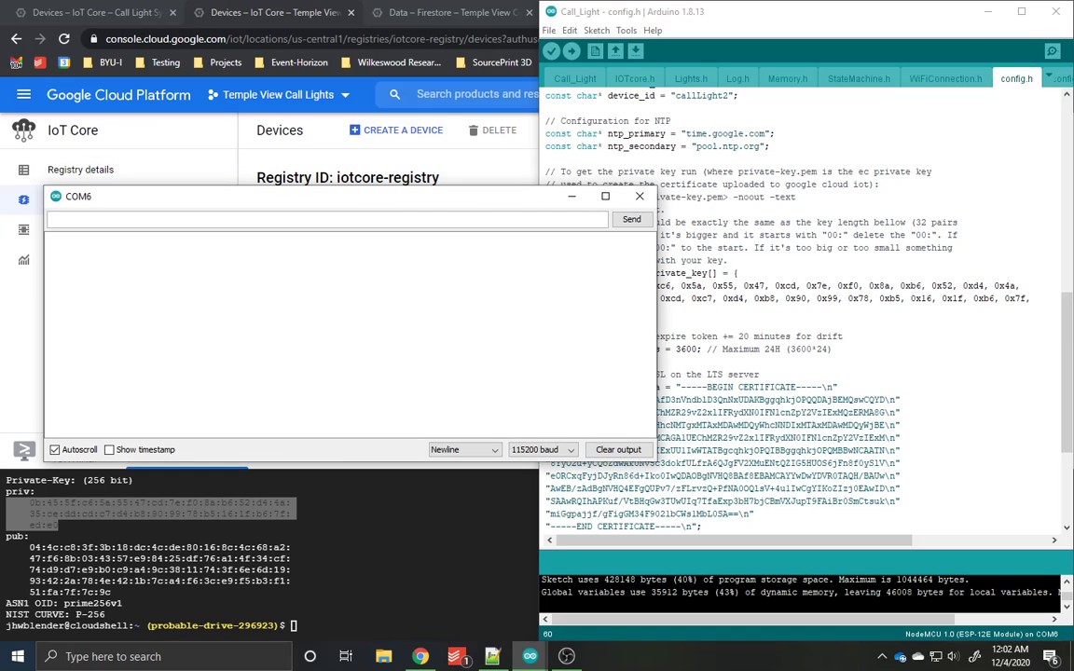
{"action": "left_click_drag", "start_coordinate": [657, 272], "coordinate": [490, 273]}
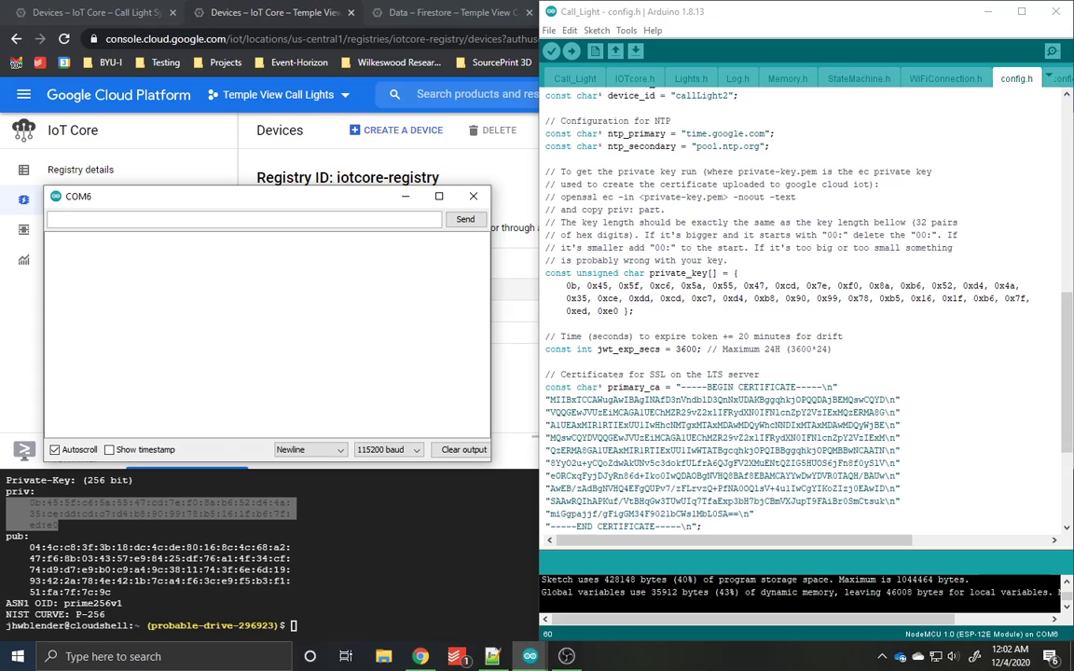
Step: Check the selected port and board for the sketch, and try to upload it to the device
{"action": "left_click", "coordinate": [626, 30]}
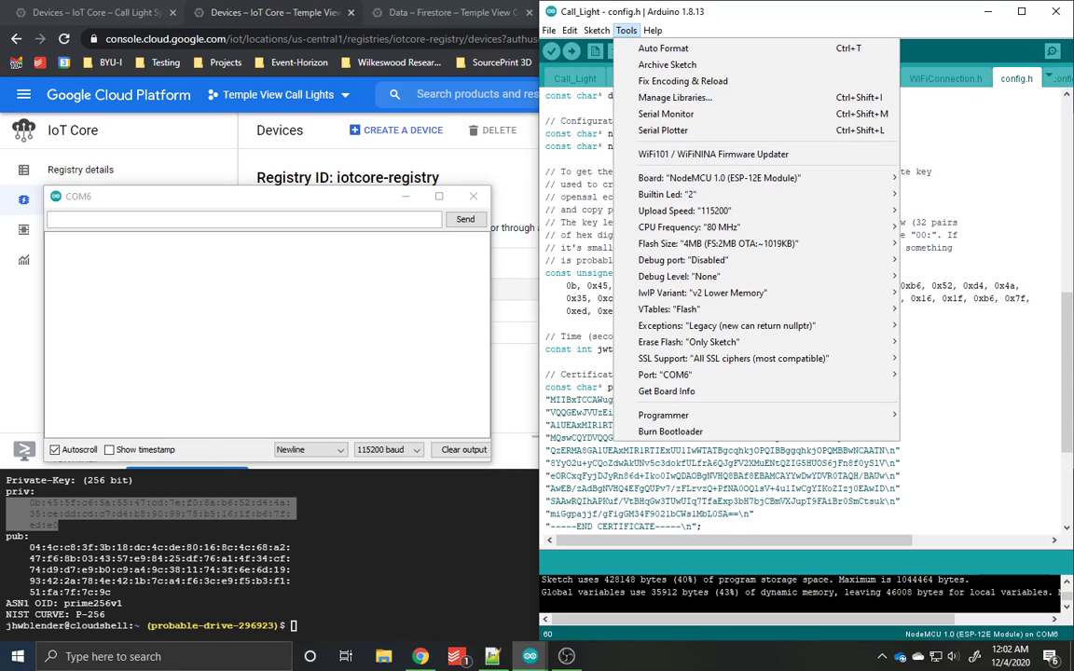
{"action": "mouse_move", "coordinate": [671, 374]}
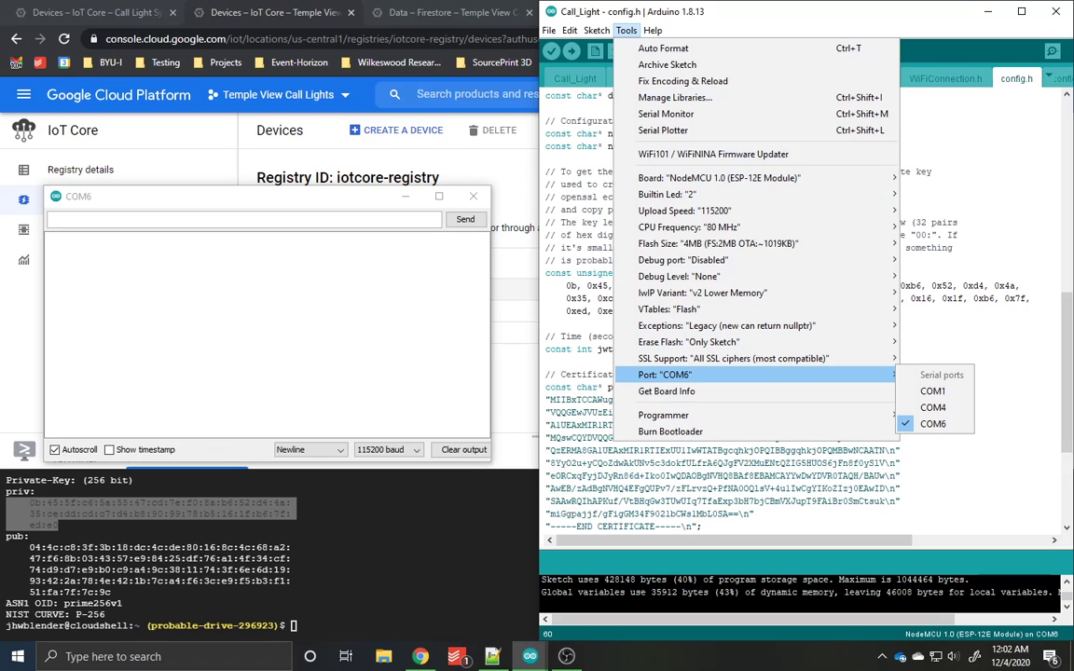
{"action": "mouse_move", "coordinate": [690, 177]}
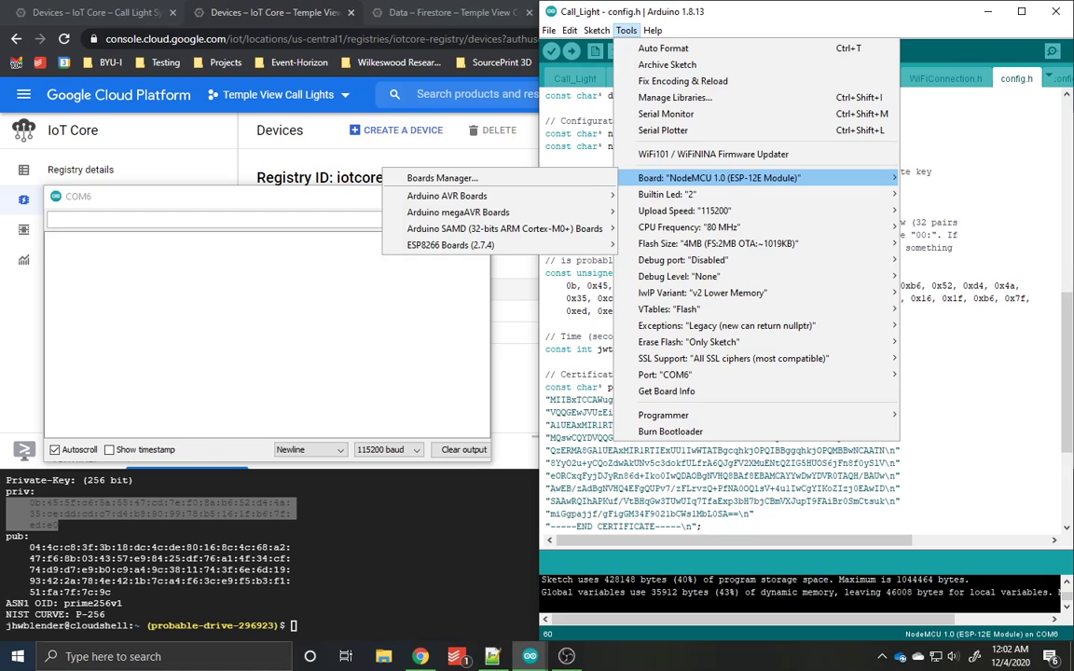
{"action": "left_click", "coordinate": [627, 31]}
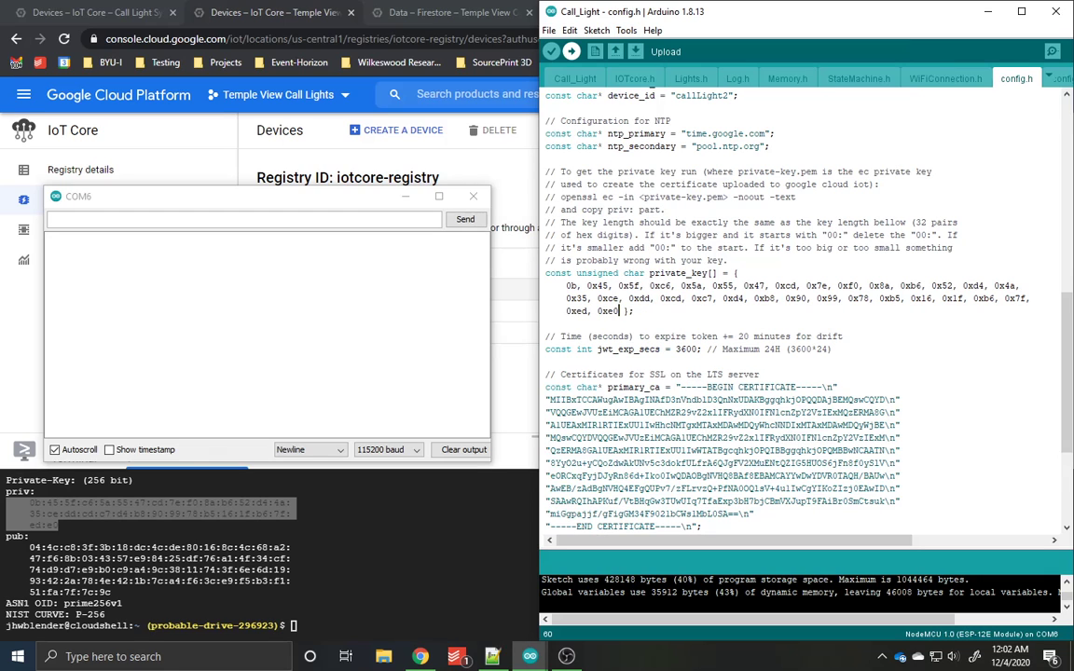
{"action": "left_click", "coordinate": [570, 51]}
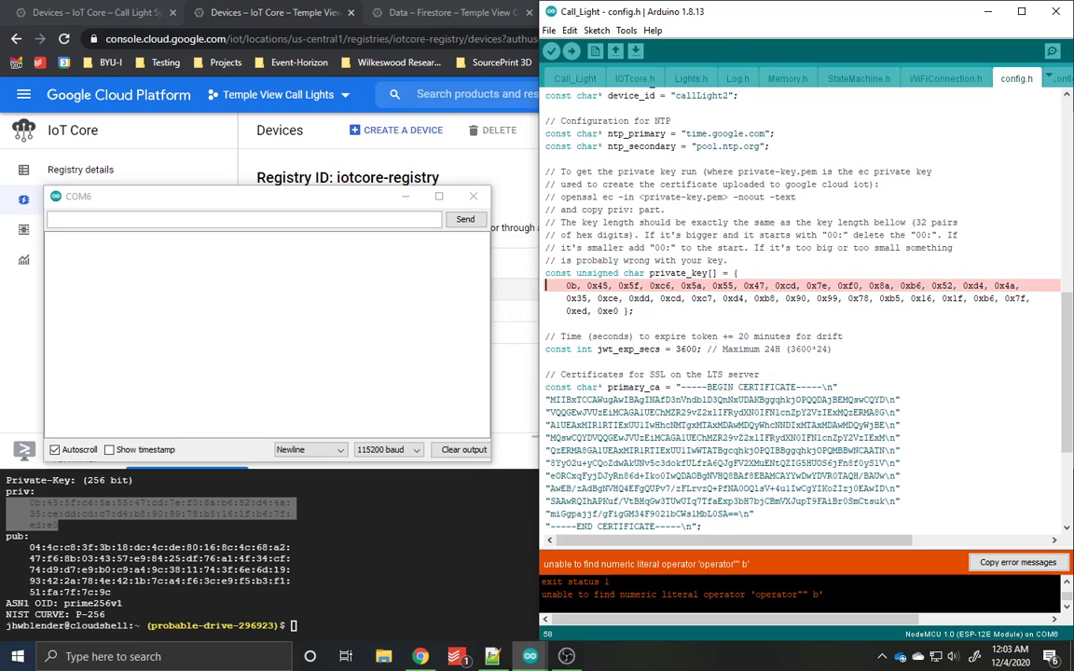
Step: Add the missing "0x" prefix before the first byte of private_key and upload the sketch to the board
{"action": "type", "text": "0x"}
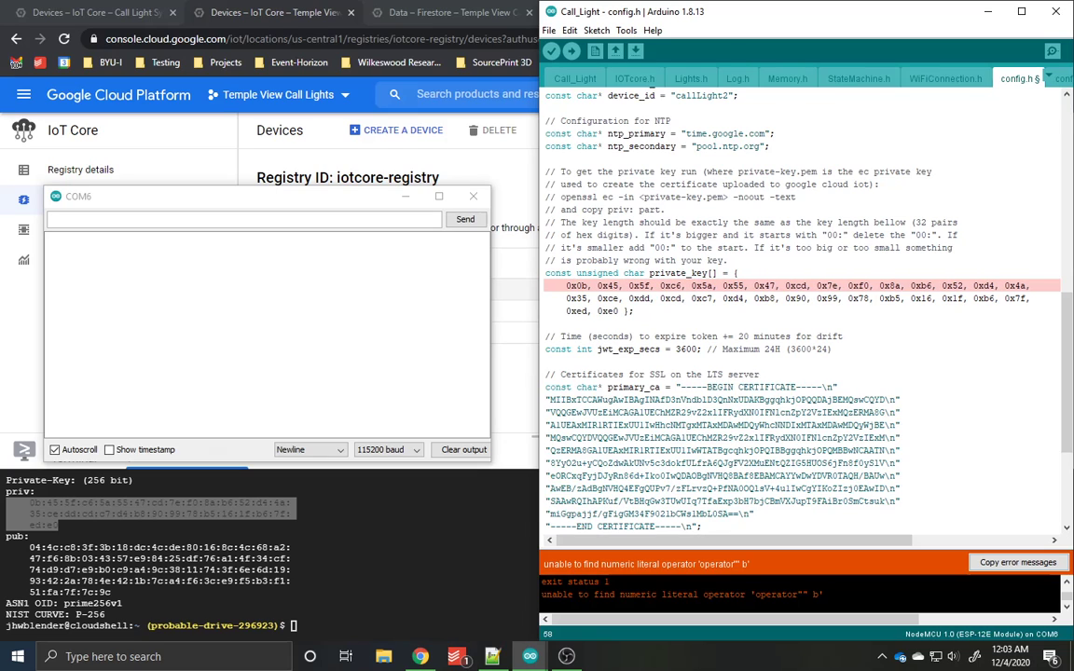
{"action": "left_click", "coordinate": [636, 311]}
{"action": "key", "text": "ctrl+u"}
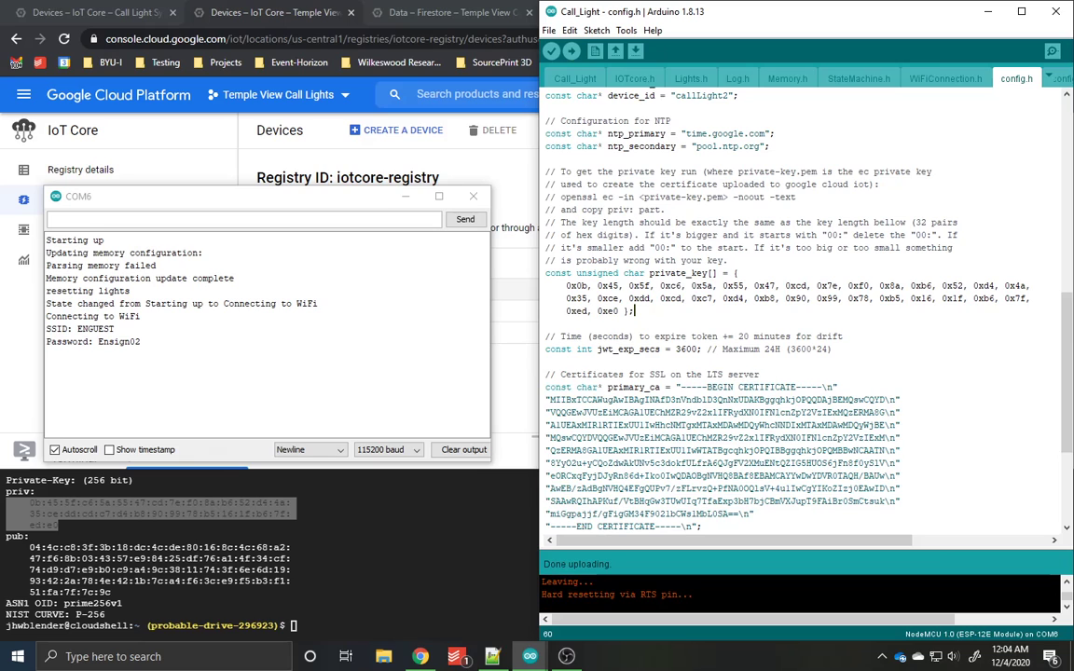
Step: Make the COM6 serial monitor taller and place it over the Arduino editor, clear of the browser's device list
{"action": "left_click_drag", "start_coordinate": [186, 195], "coordinate": [204, 132]}
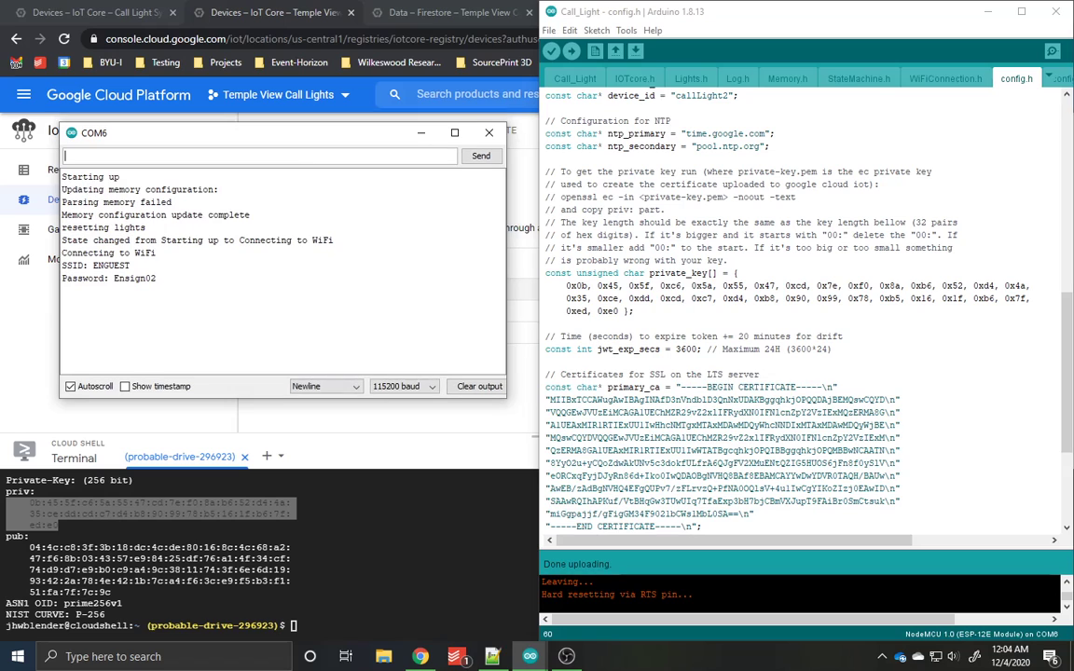
{"action": "left_click_drag", "start_coordinate": [431, 399], "coordinate": [431, 570]}
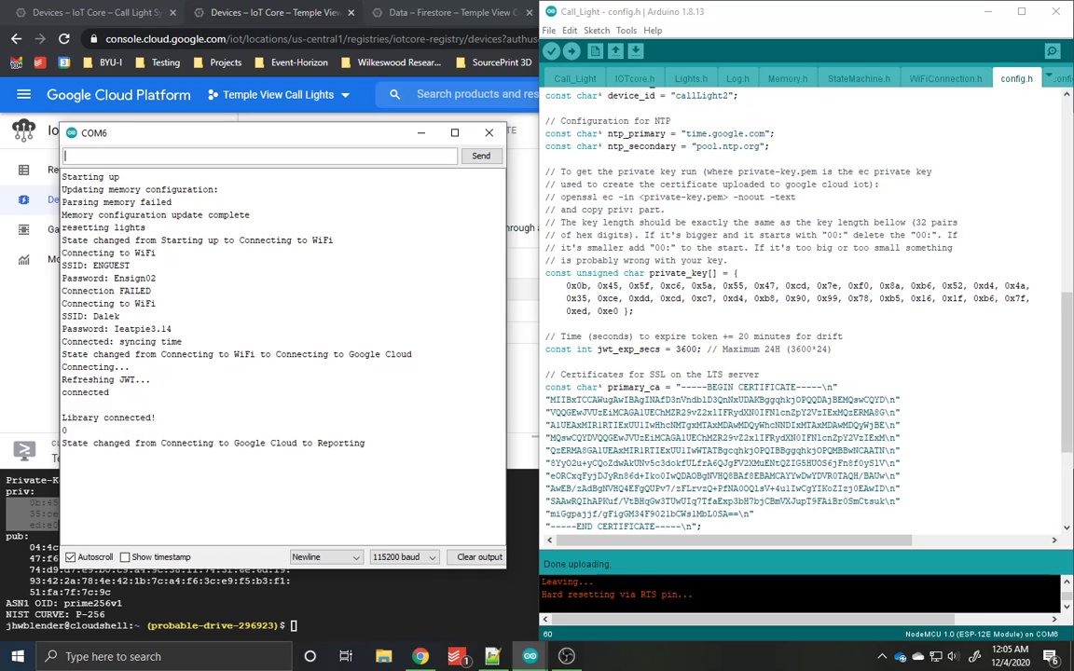
{"action": "left_click_drag", "start_coordinate": [252, 140], "coordinate": [738, 102]}
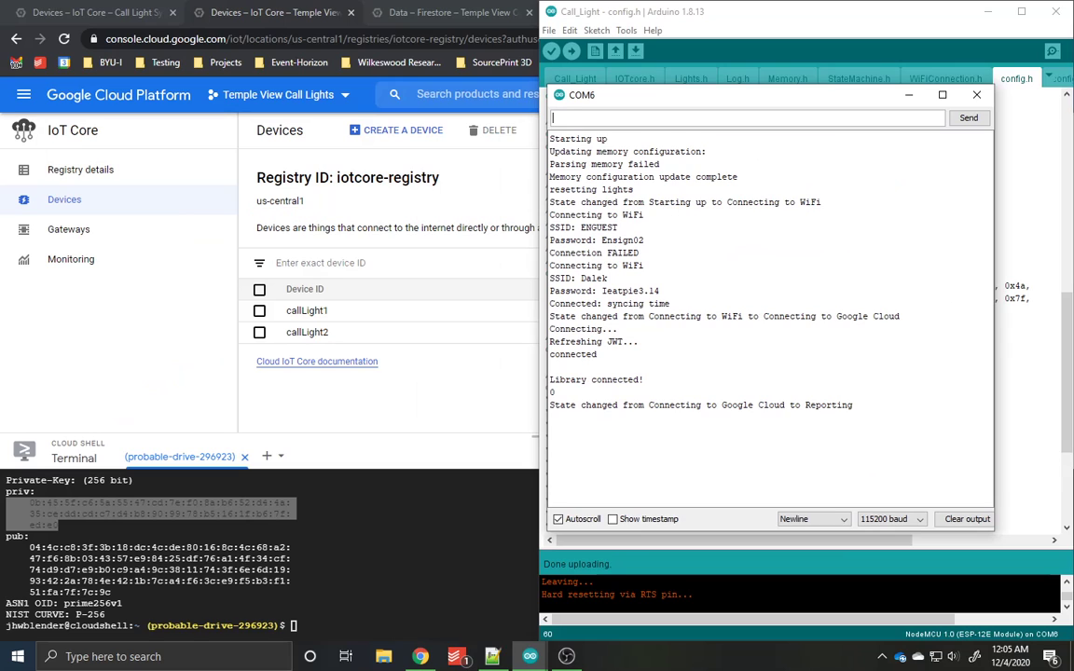
Step: Switch to Chrome, reload the IoT Core device list with Cloud Shell closed, and check callLight2's last-seen time
{"action": "key", "text": "alt+Tab"}
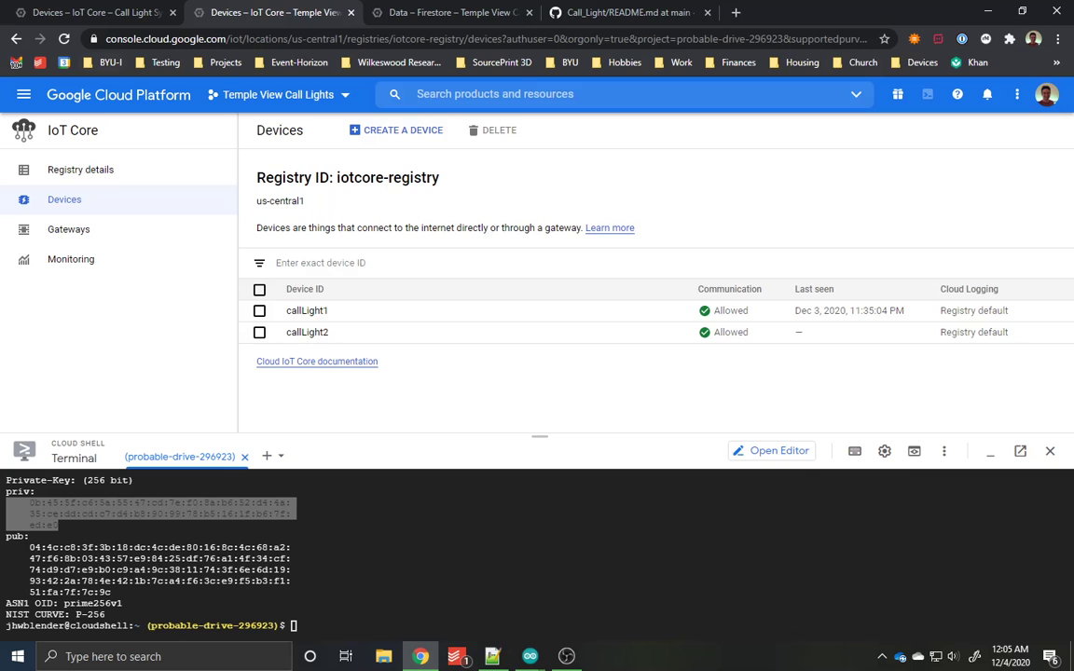
{"action": "left_click", "coordinate": [62, 38]}
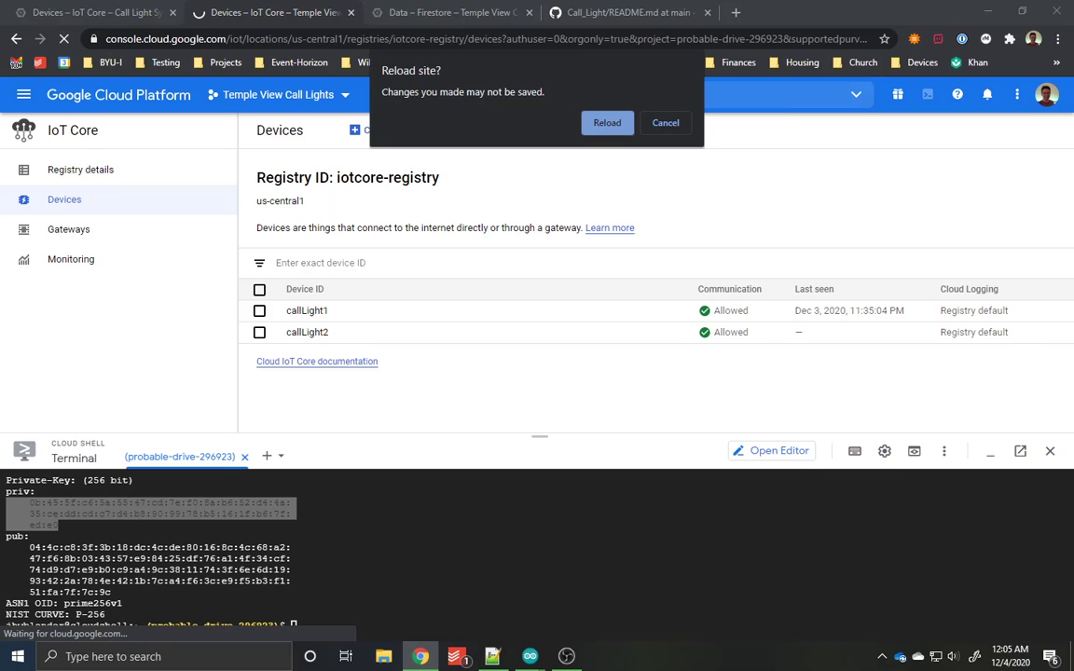
{"action": "key", "text": "Return"}
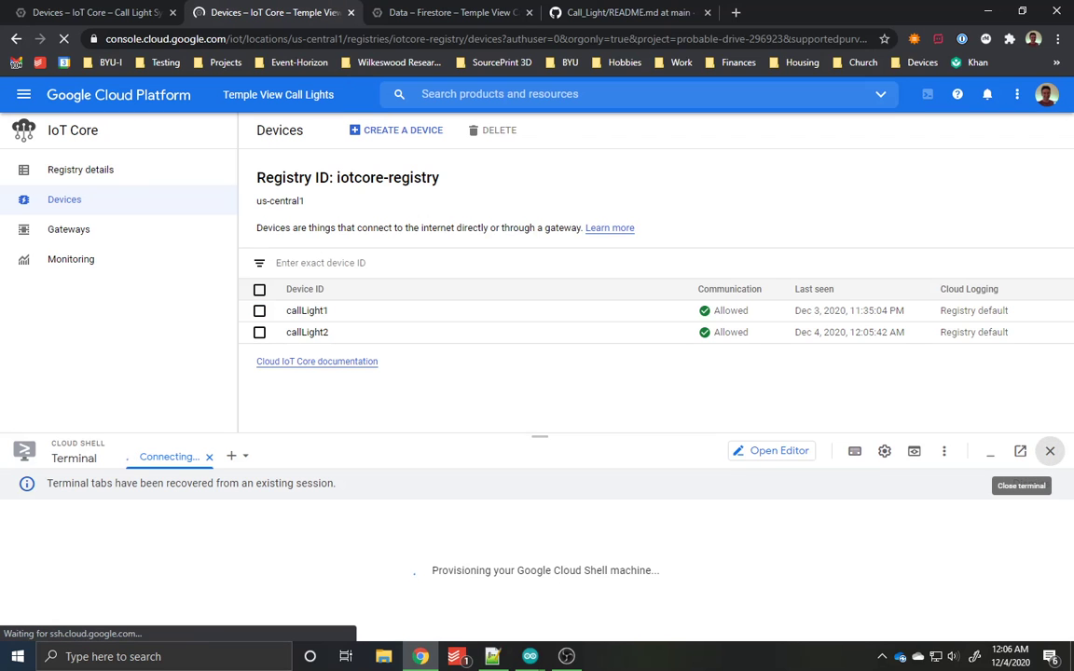
{"action": "left_click", "coordinate": [1049, 451]}
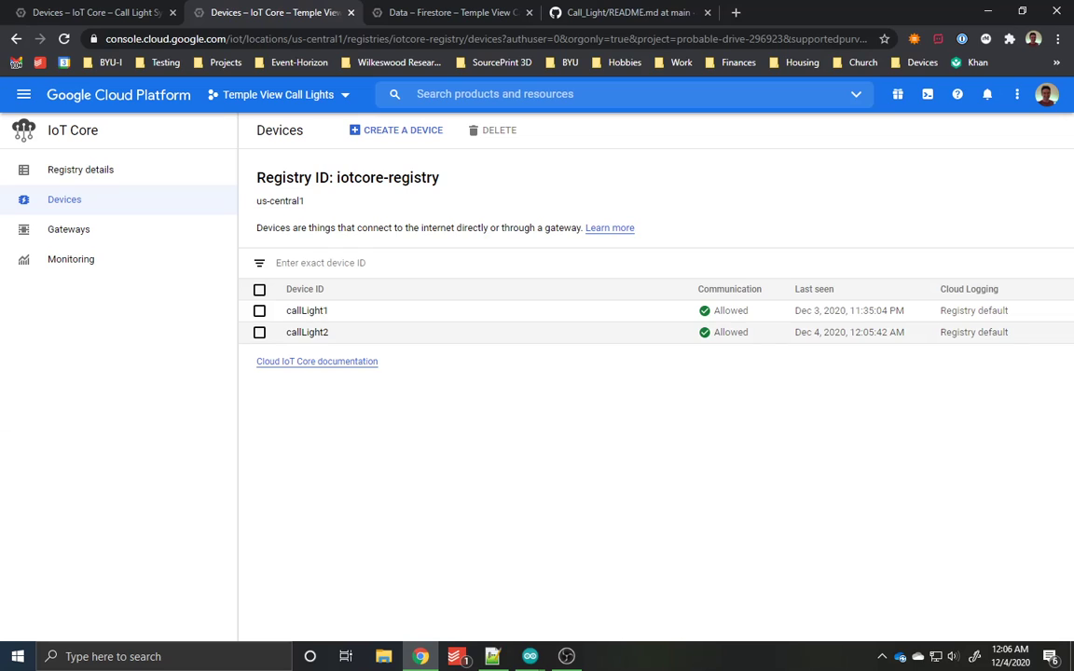
{"action": "left_click_drag", "start_coordinate": [795, 332], "coordinate": [904, 332]}
{"action": "left_click", "coordinate": [851, 399]}
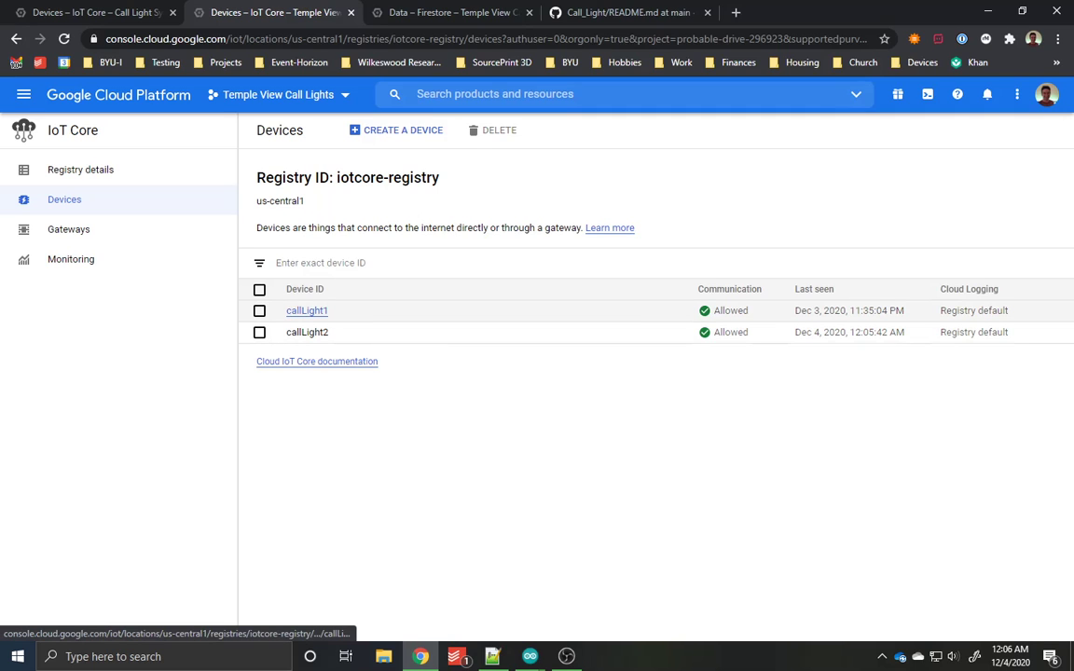
Step: Copy the entire configuration text of callLight1 and close its configuration update without sending it
{"action": "left_click", "coordinate": [307, 310]}
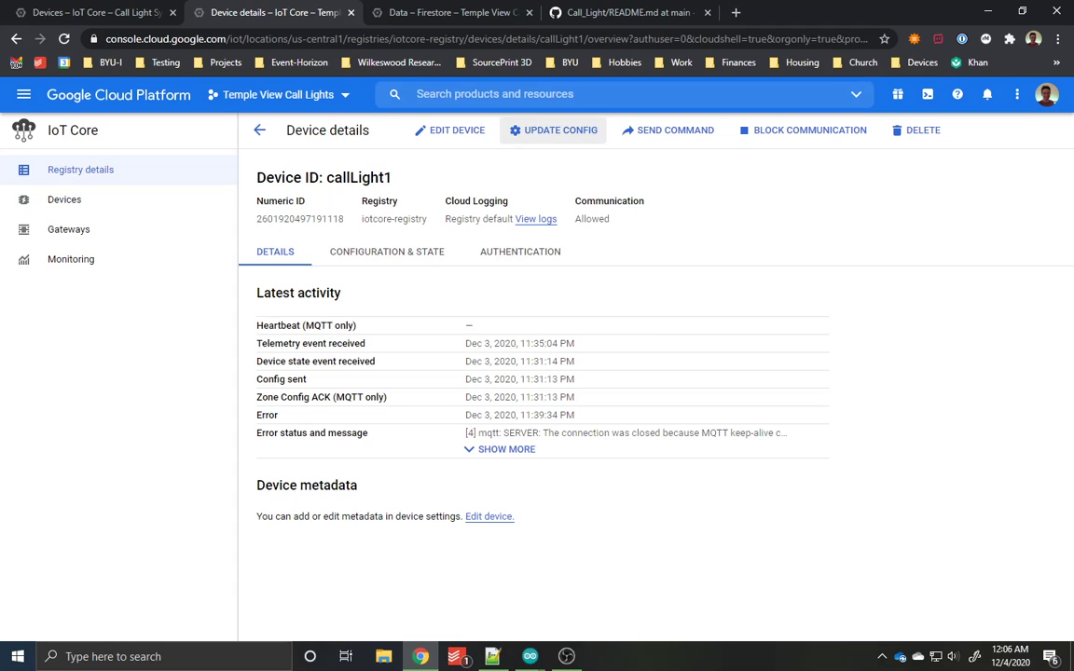
{"action": "left_click", "coordinate": [554, 130]}
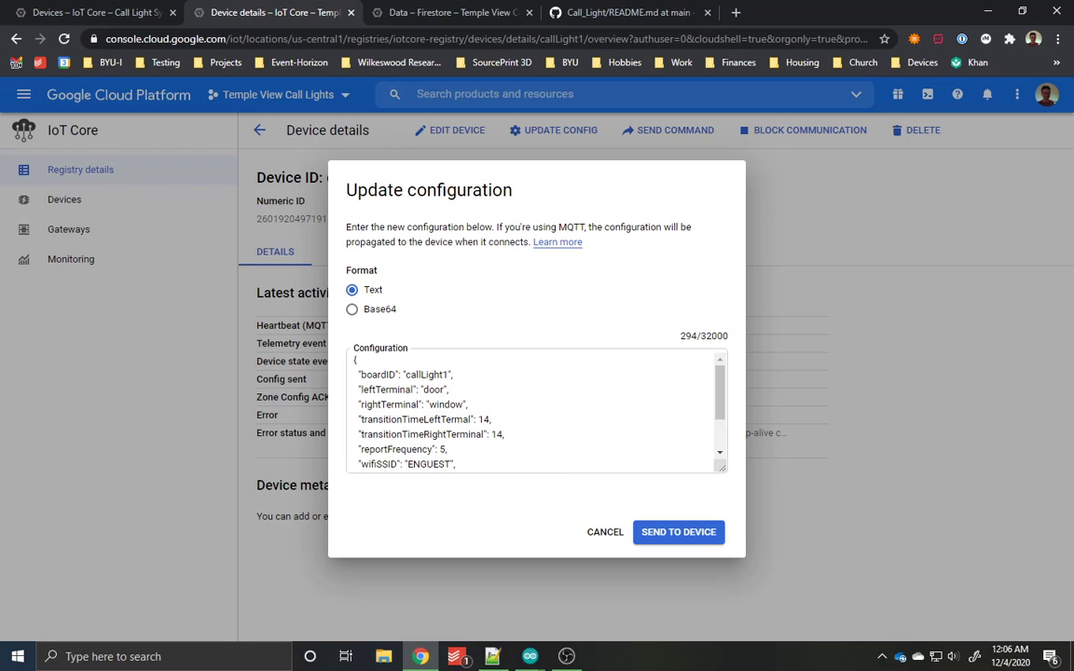
{"action": "scroll", "coordinate": [536, 411], "scroll_direction": "down", "scroll_amount": 2}
{"action": "left_click", "coordinate": [692, 456]}
{"action": "key", "text": "ctrl+a"}
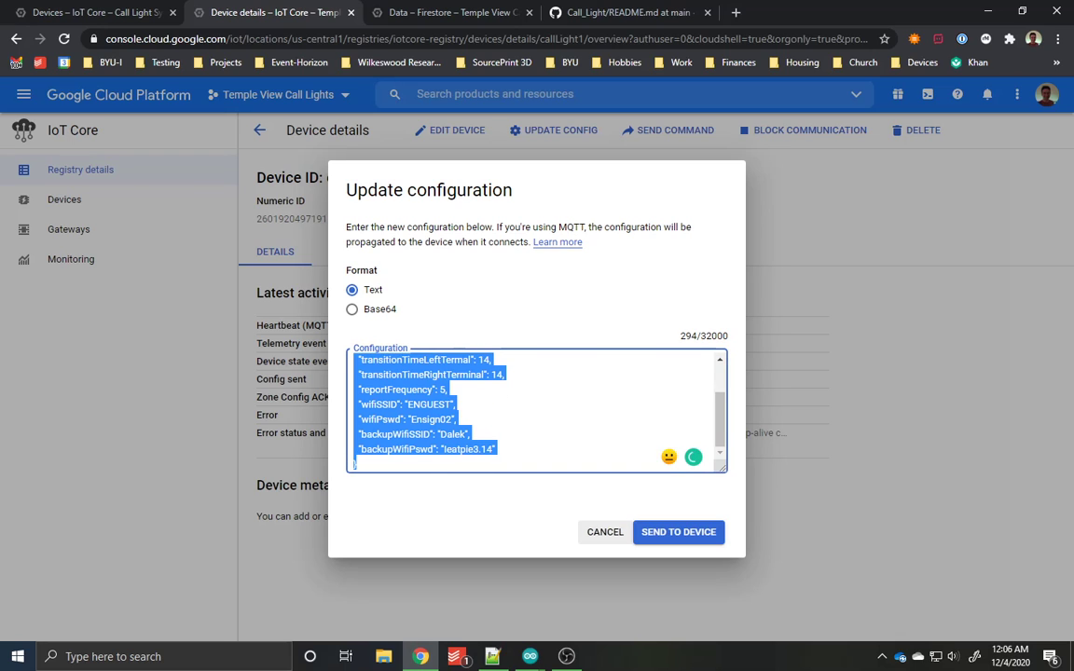
{"action": "left_click", "coordinate": [605, 531]}
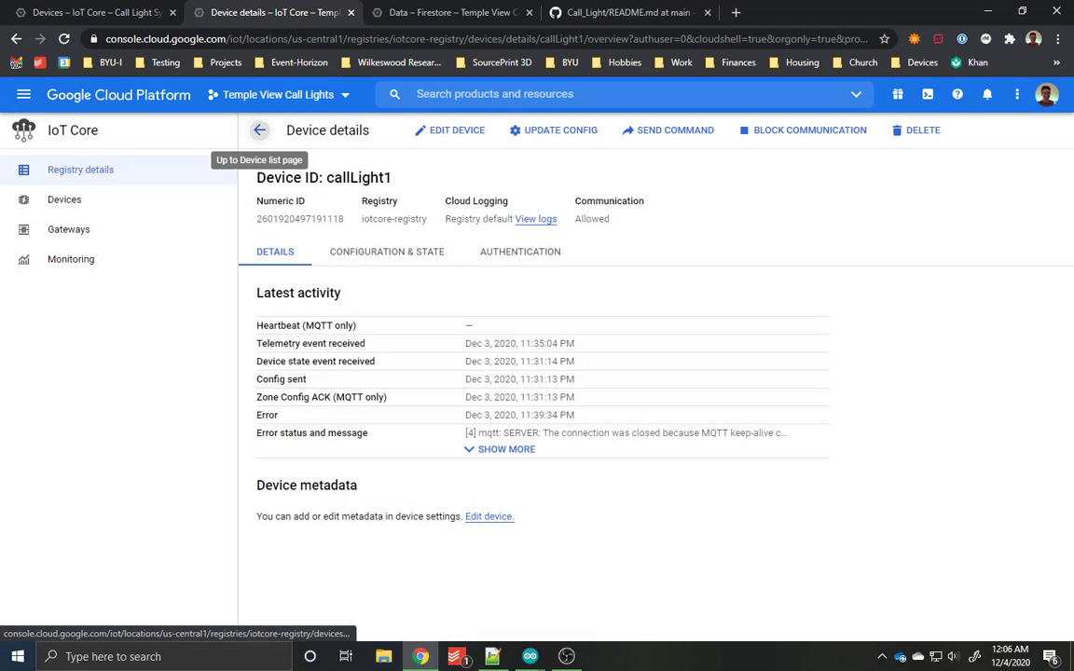
Step: Open callLight2's device details and paste the copied configuration, including its Wi-Fi passwords, into the configuration update
{"action": "left_click", "coordinate": [259, 131]}
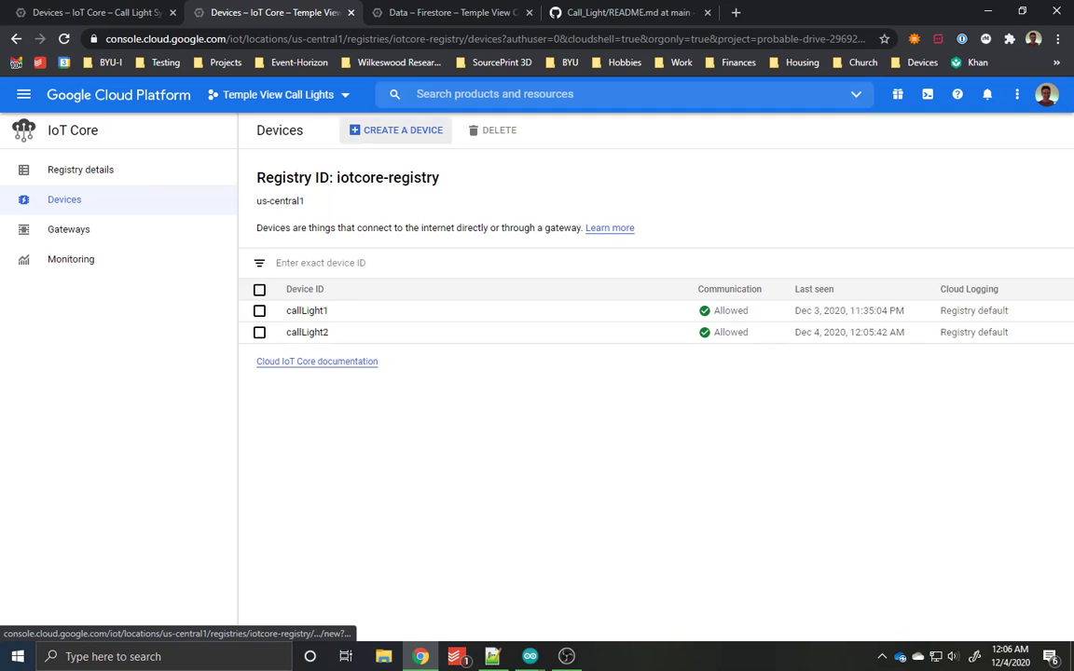
{"action": "left_click", "coordinate": [306, 333]}
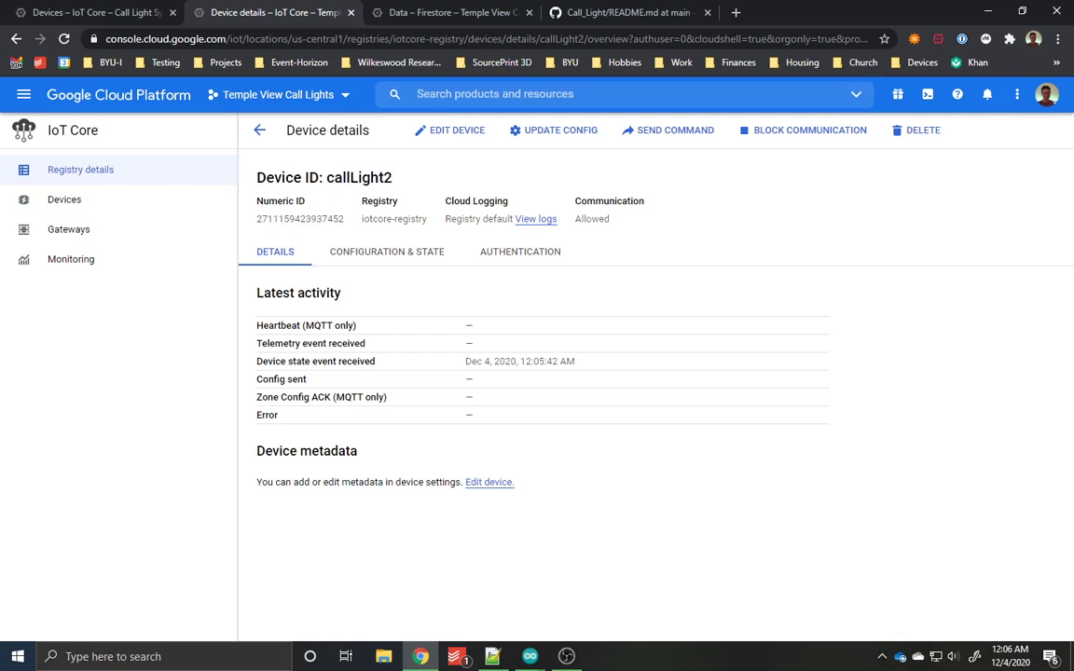
{"action": "left_click", "coordinate": [554, 130]}
{"action": "left_click", "coordinate": [536, 410]}
{"action": "key", "text": "ctrl+v"}
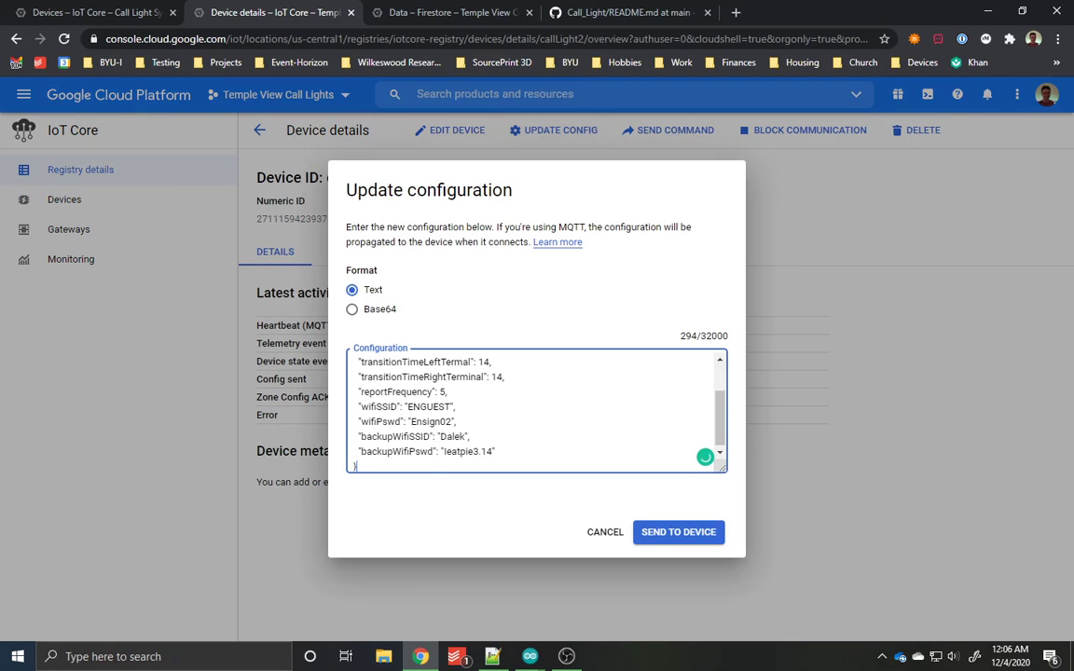
Step: Bring the COM6 serial monitor to the front and shift it clear of callLight2's configuration update option
{"action": "mouse_move", "coordinate": [529, 657]}
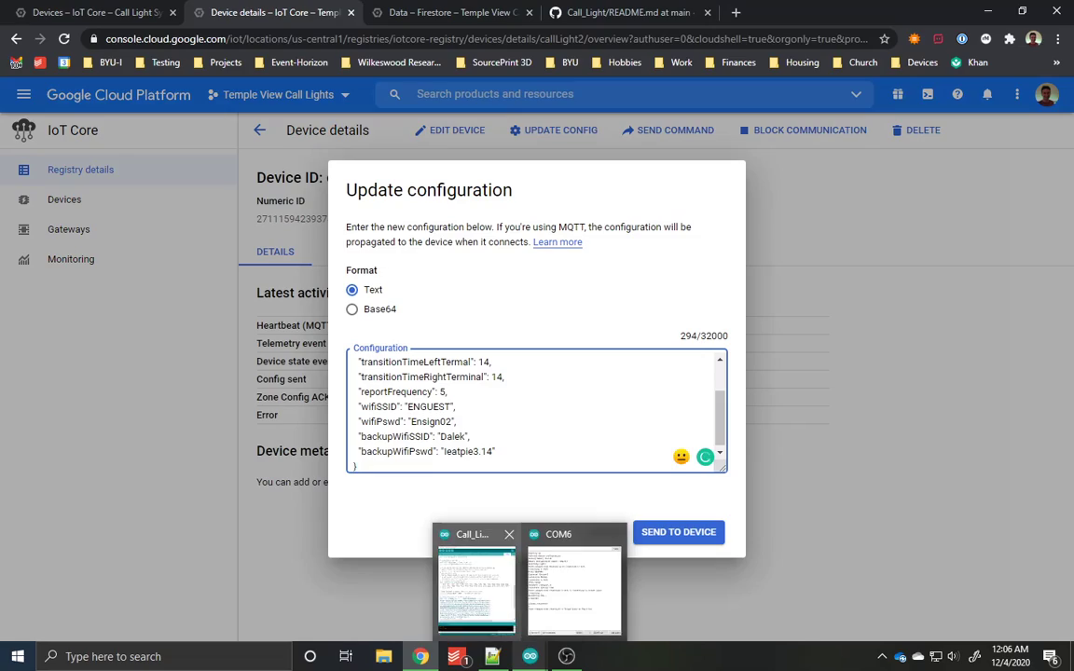
{"action": "mouse_move", "coordinate": [476, 582]}
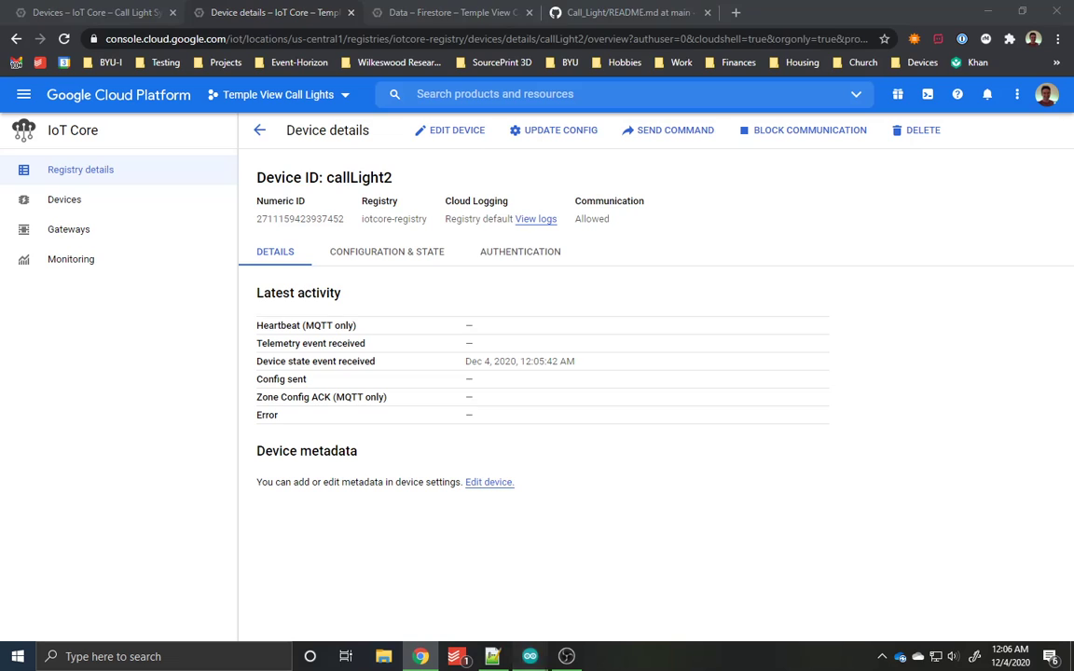
{"action": "left_click", "coordinate": [574, 582]}
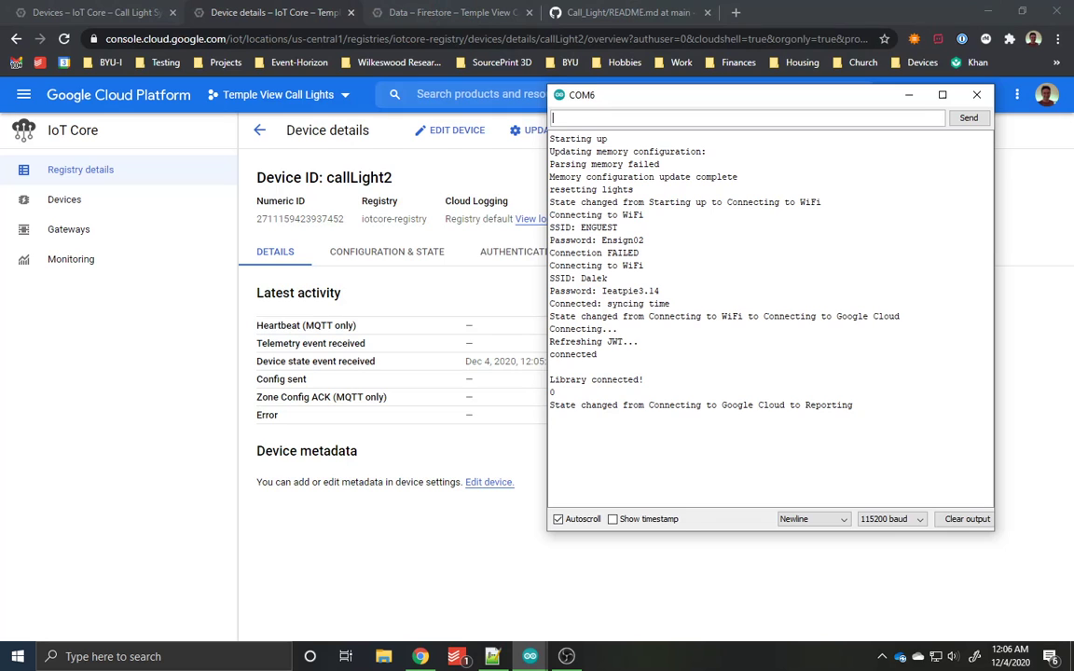
{"action": "left_click_drag", "start_coordinate": [709, 98], "coordinate": [771, 144]}
Step: Reopen callLight2's configuration update, paste the copied configuration with its Wi-Fi passwords, and review the whole text
{"action": "left_click", "coordinate": [559, 132]}
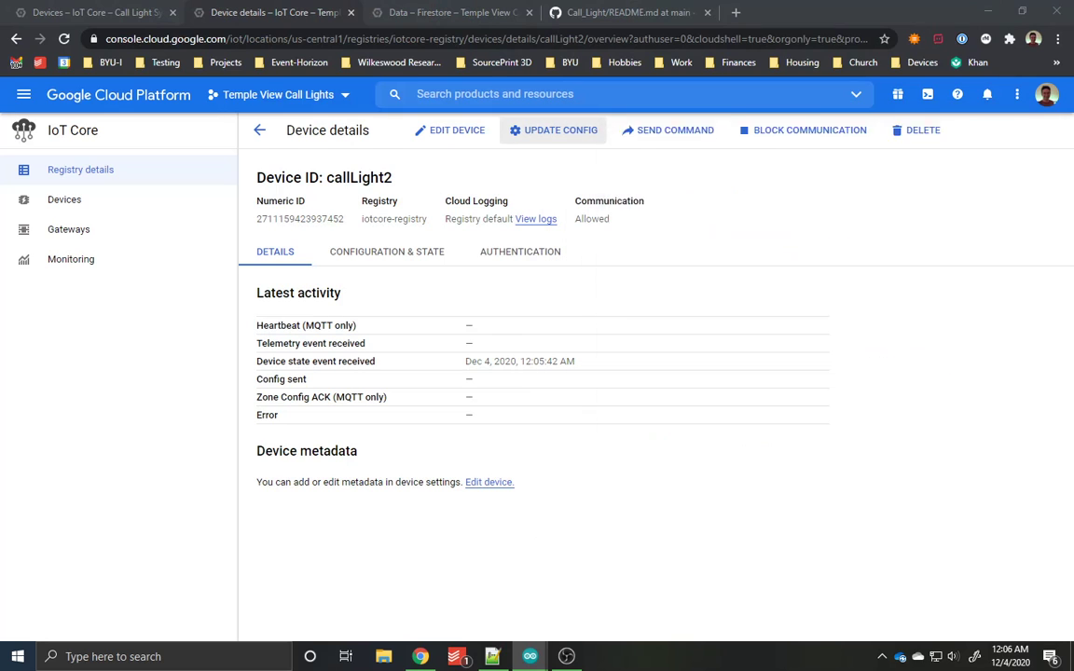
{"action": "left_click", "coordinate": [535, 403]}
{"action": "key", "text": "ctrl+v"}
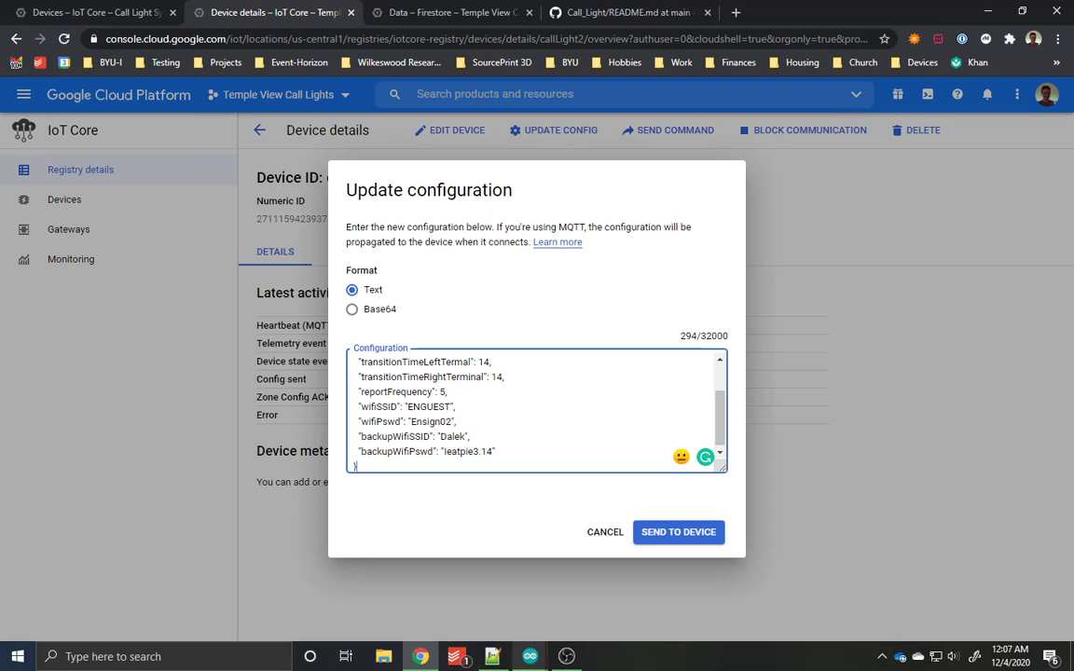
{"action": "scroll", "coordinate": [535, 411], "scroll_direction": "up", "scroll_amount": 1}
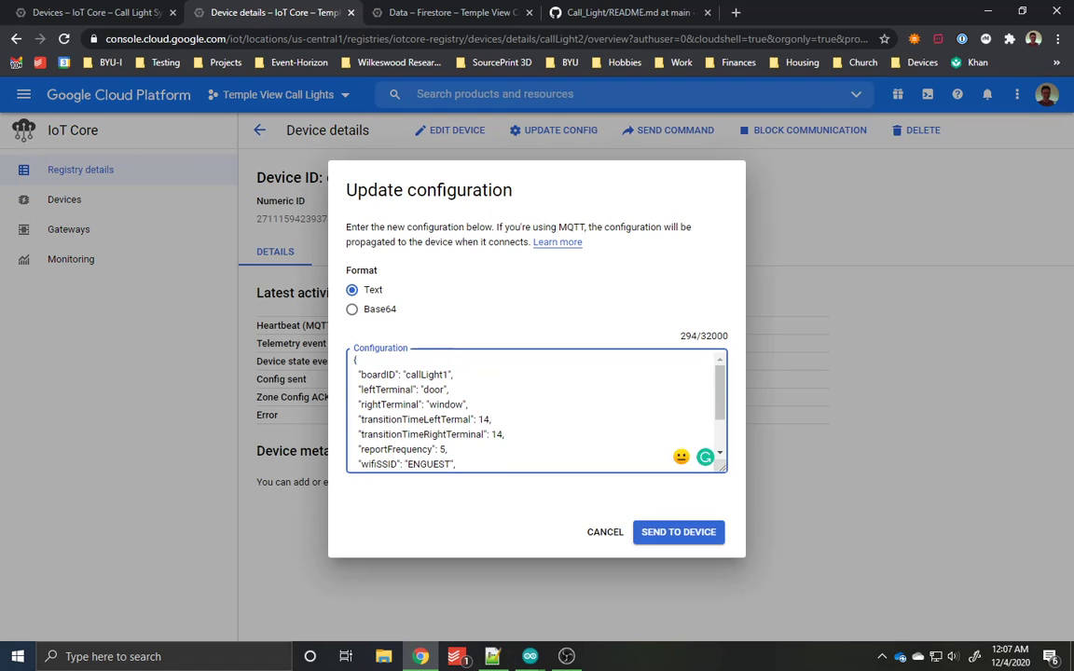
{"action": "scroll", "coordinate": [536, 411], "scroll_direction": "down", "scroll_amount": 1}
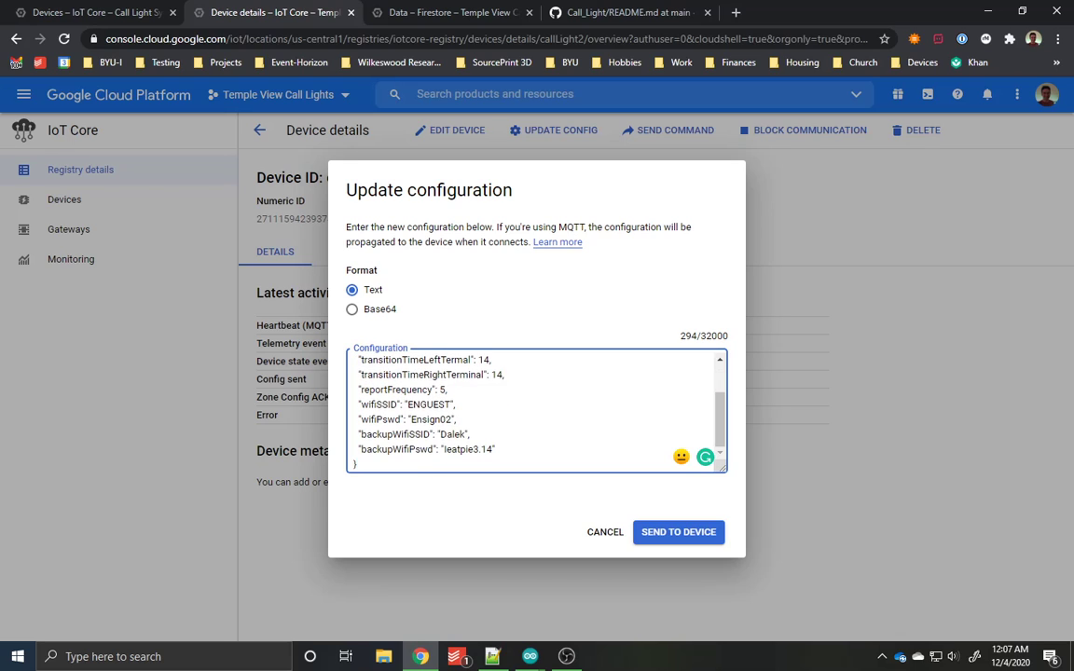
{"action": "scroll", "coordinate": [536, 411], "scroll_direction": "up", "scroll_amount": 1}
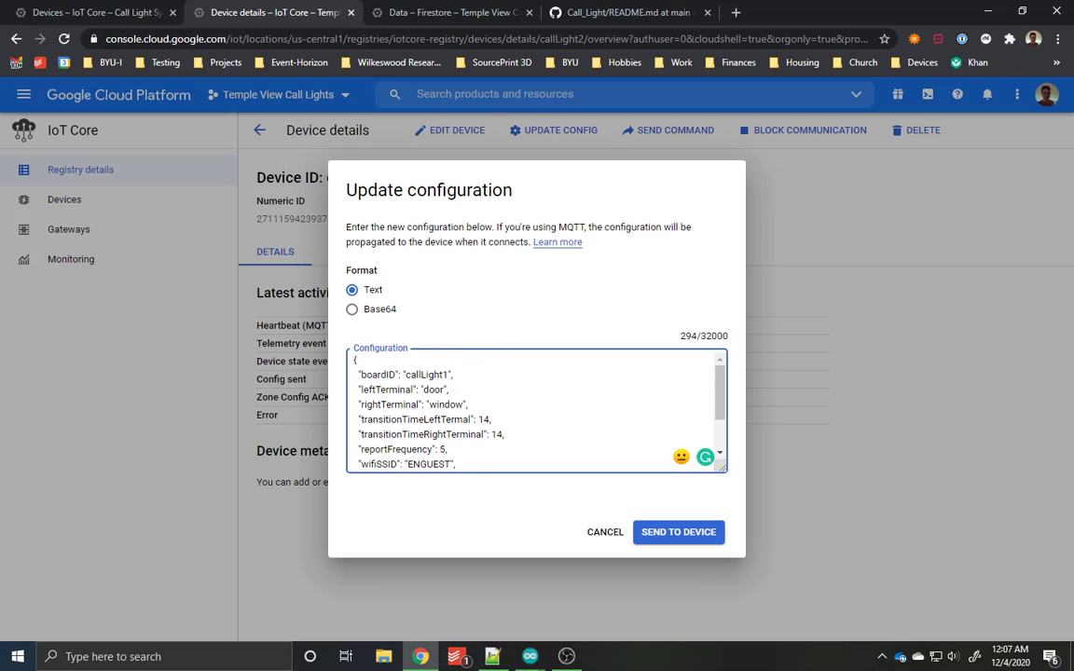
Step: Send the configuration to the device with boardID set to callLight2, and bring the COM6 serial monitor forward
{"action": "key", "text": "BackSpace"}
{"action": "type", "text": "2"}
{"action": "left_click", "coordinate": [679, 532]}
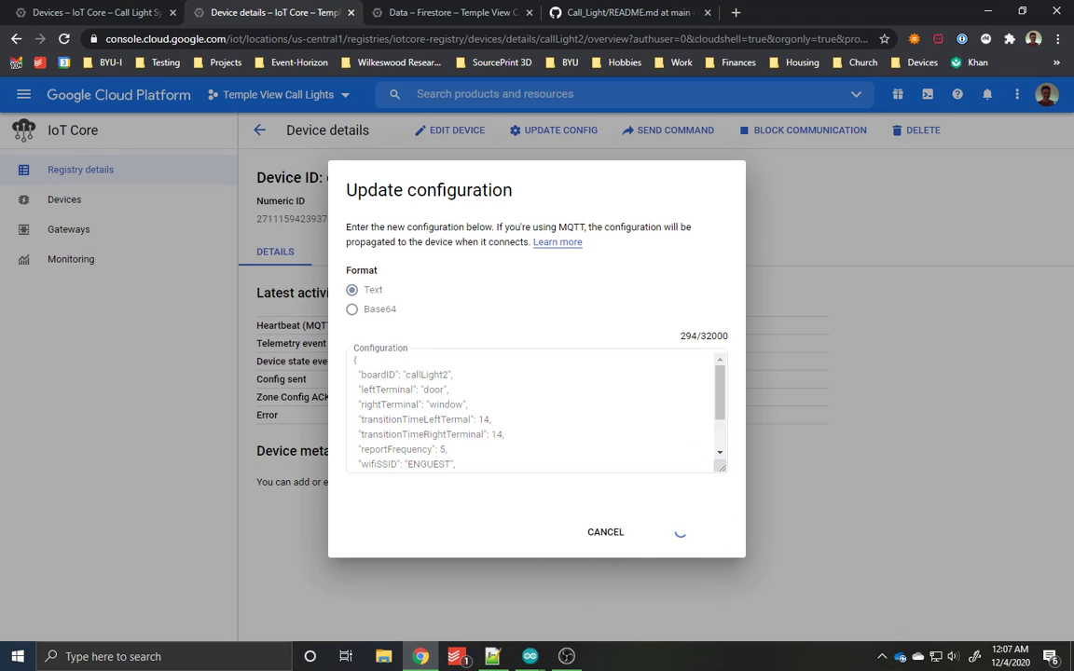
{"action": "mouse_move", "coordinate": [530, 657]}
{"action": "left_click", "coordinate": [578, 585]}
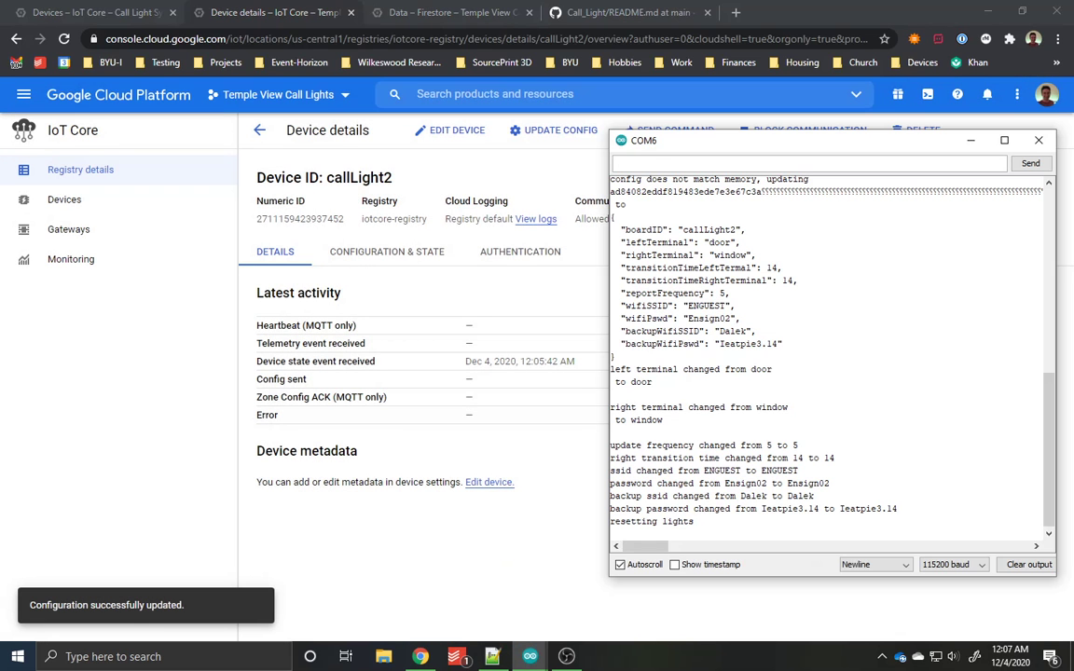